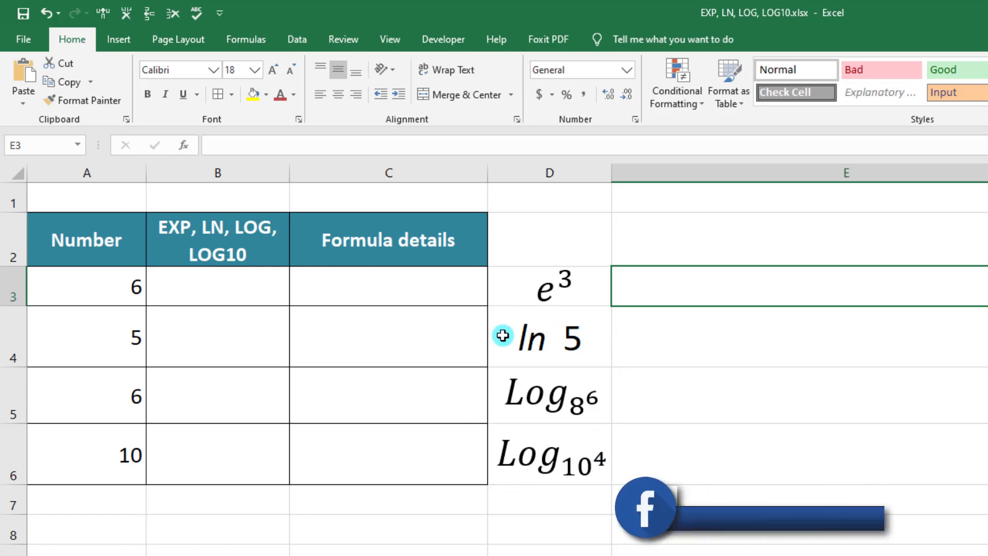
Step: Replace the 6 in A3 with 3
{"action": "left_click", "coordinate": [188, 284]}
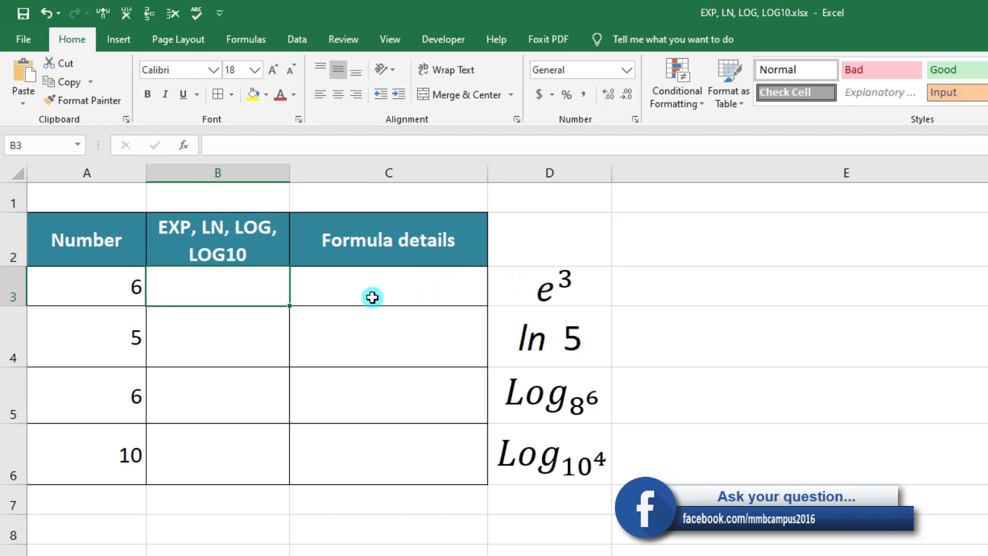
{"action": "left_click", "coordinate": [101, 288]}
{"action": "type", "text": "3"}
{"action": "key", "text": "Return"}
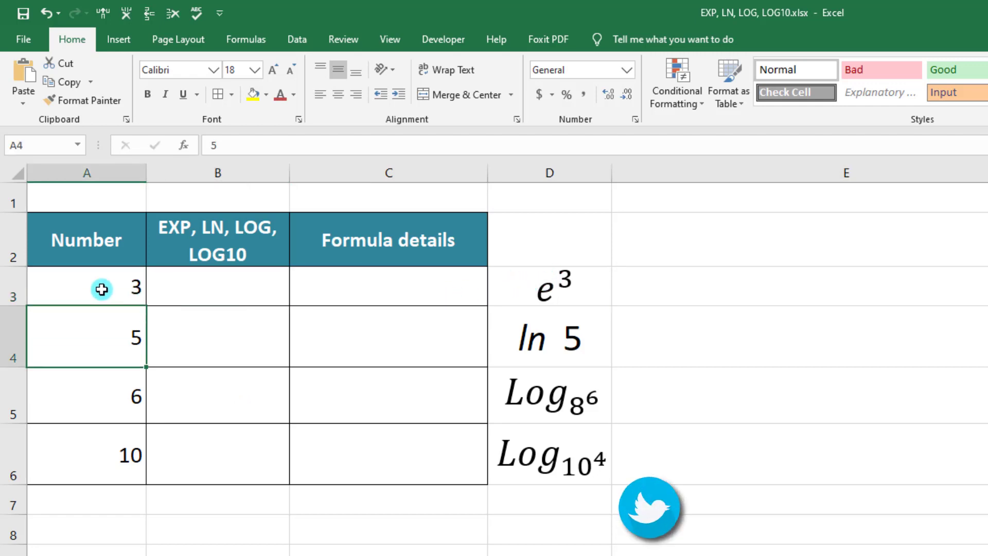
Step: Enter =EXP(A3) in B3 so it returns 20.08553692, then recheck the formula
{"action": "left_click", "coordinate": [181, 286]}
{"action": "type", "text": "="}
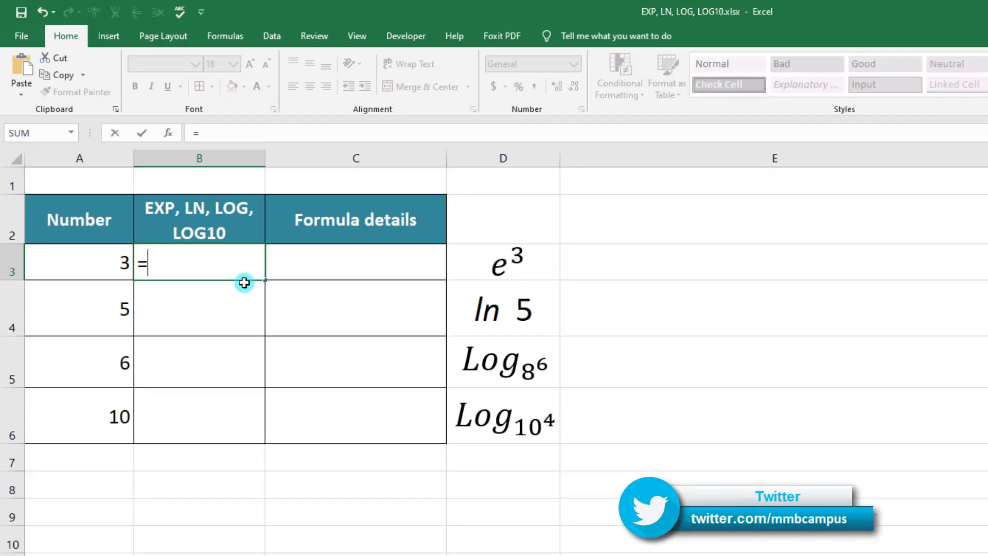
{"action": "type", "text": "exp"}
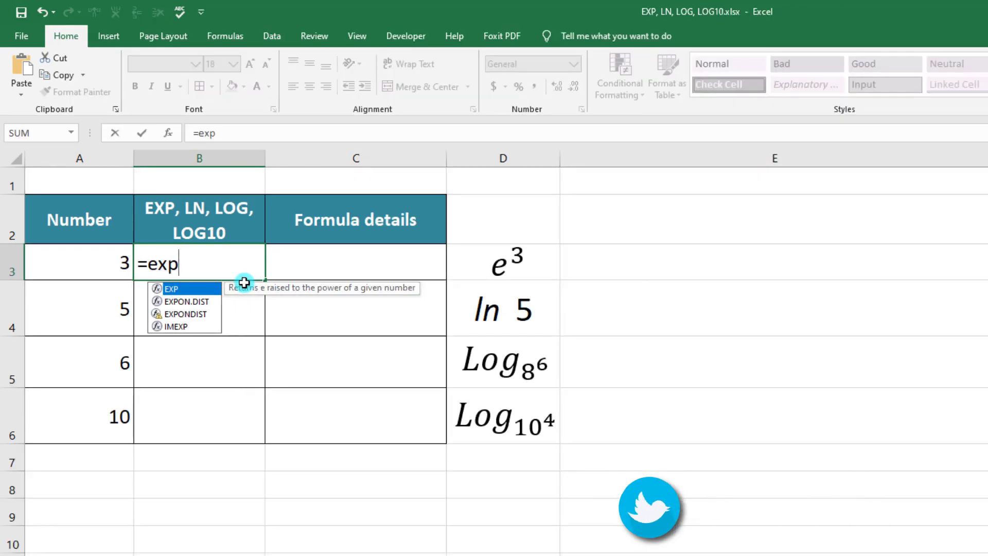
{"action": "double_click", "coordinate": [182, 288]}
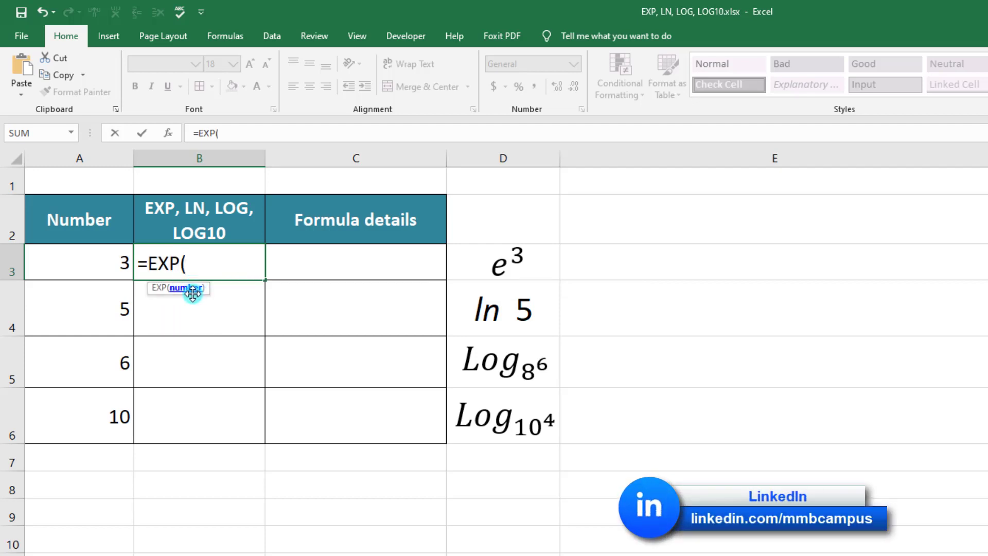
{"action": "left_click", "coordinate": [75, 268]}
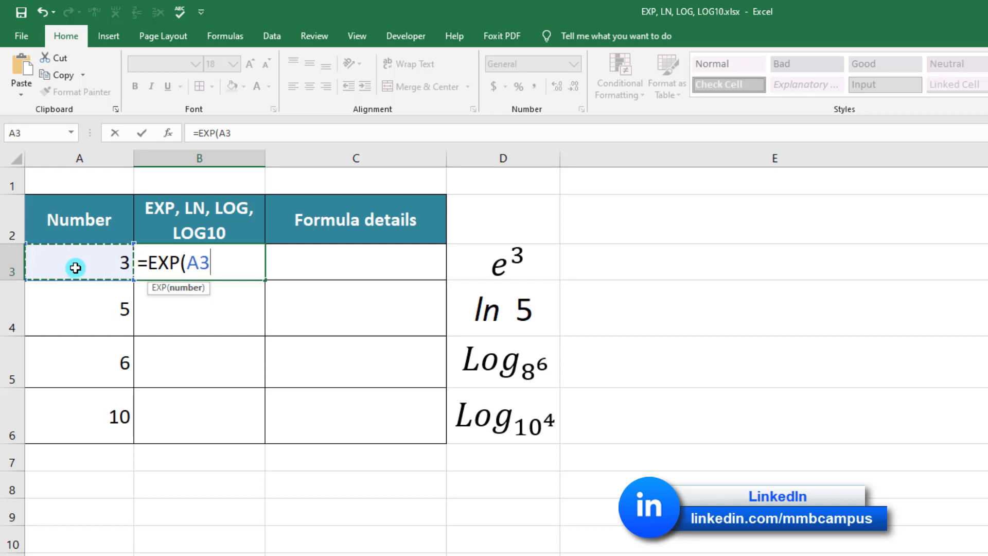
{"action": "type", "text": ")"}
{"action": "key", "text": "Return"}
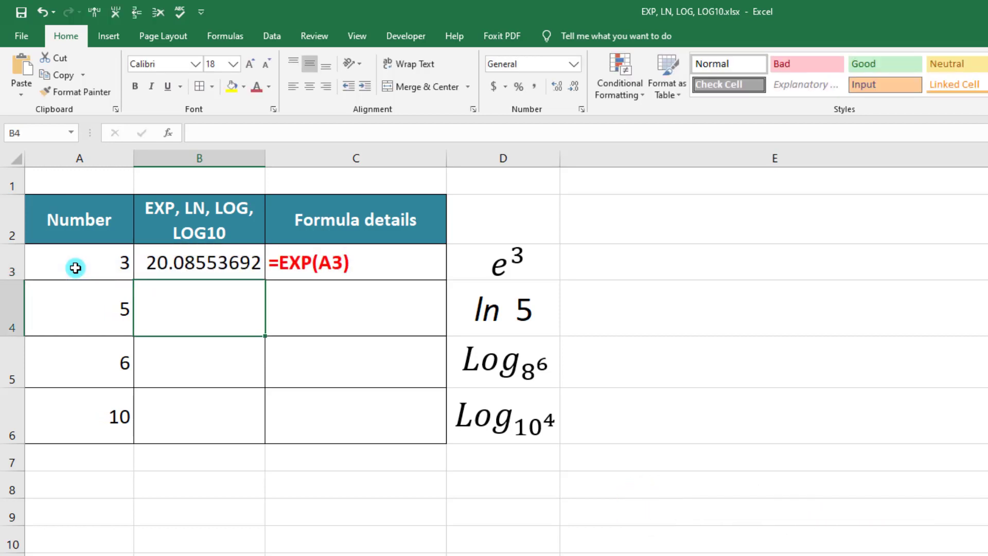
{"action": "double_click", "coordinate": [188, 265]}
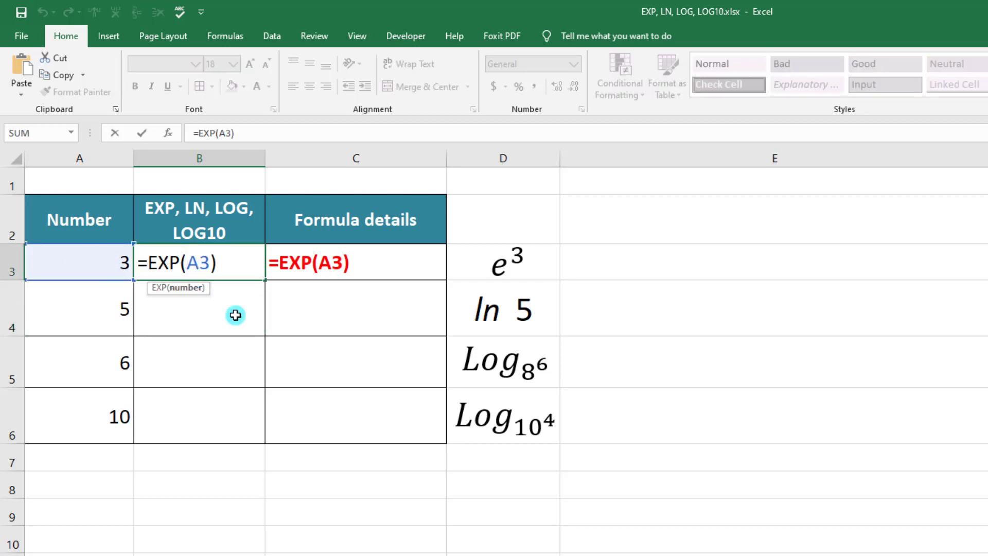
{"action": "key", "text": "Return"}
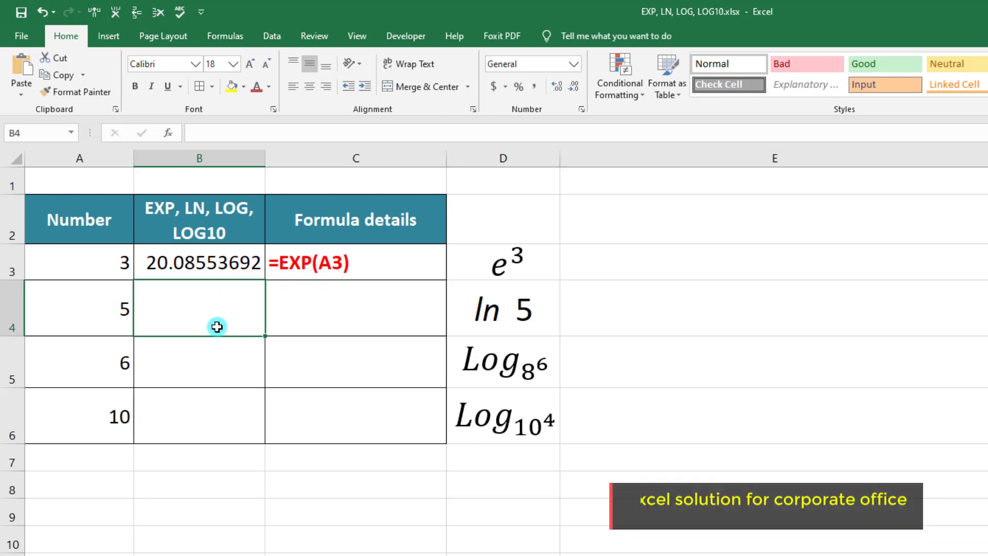
Step: Enter an LN formula in B4, then change its argument from A4 to B3 so it returns 3
{"action": "type", "text": "="}
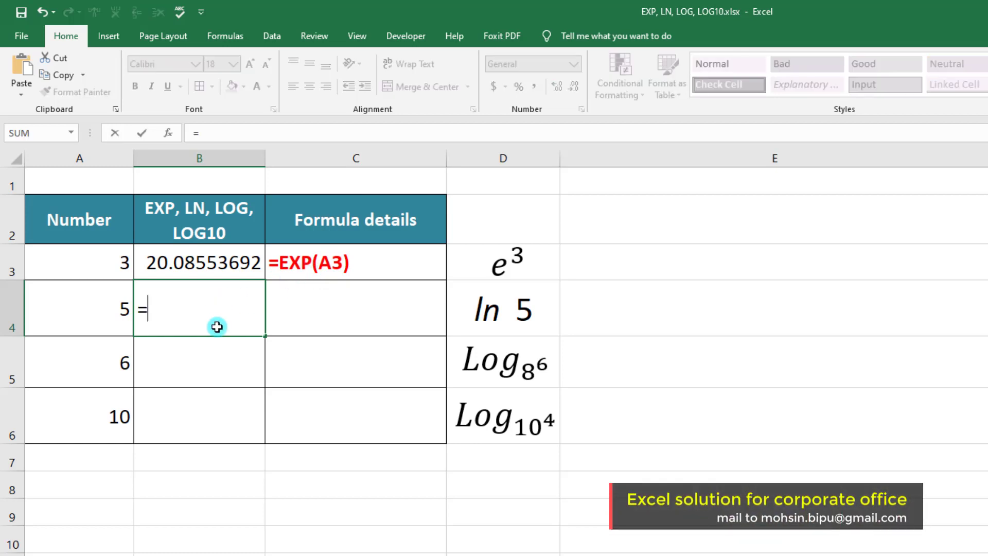
{"action": "type", "text": "ln"}
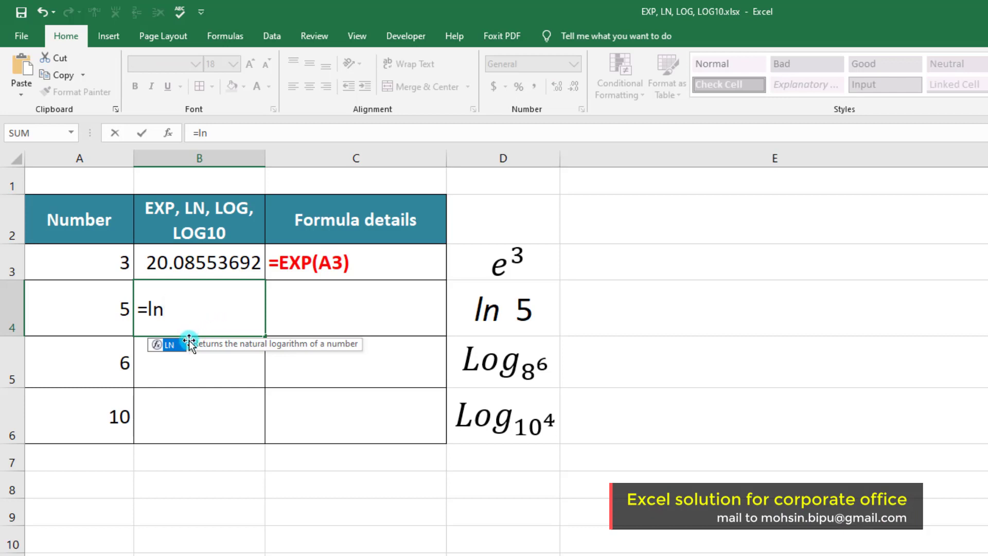
{"action": "double_click", "coordinate": [175, 344]}
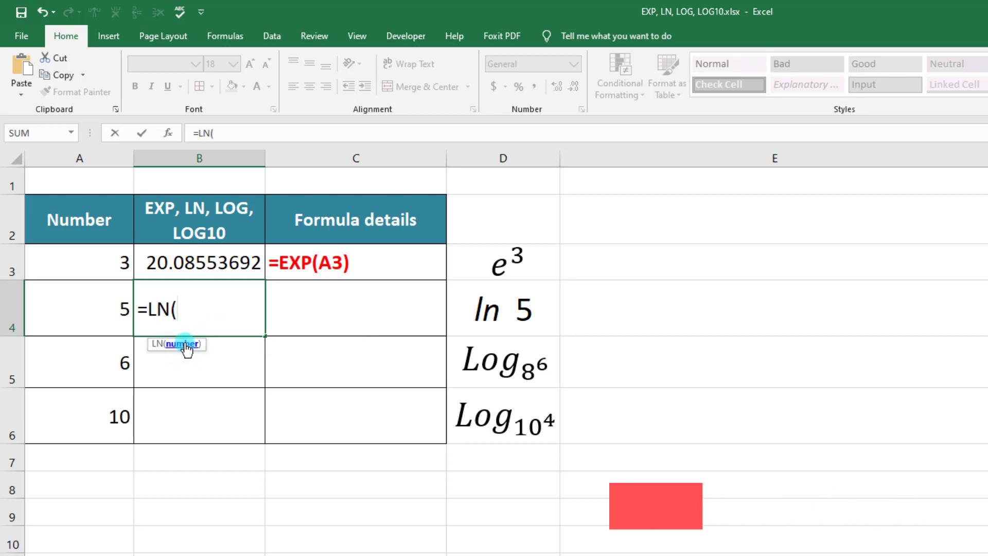
{"action": "left_click", "coordinate": [112, 314]}
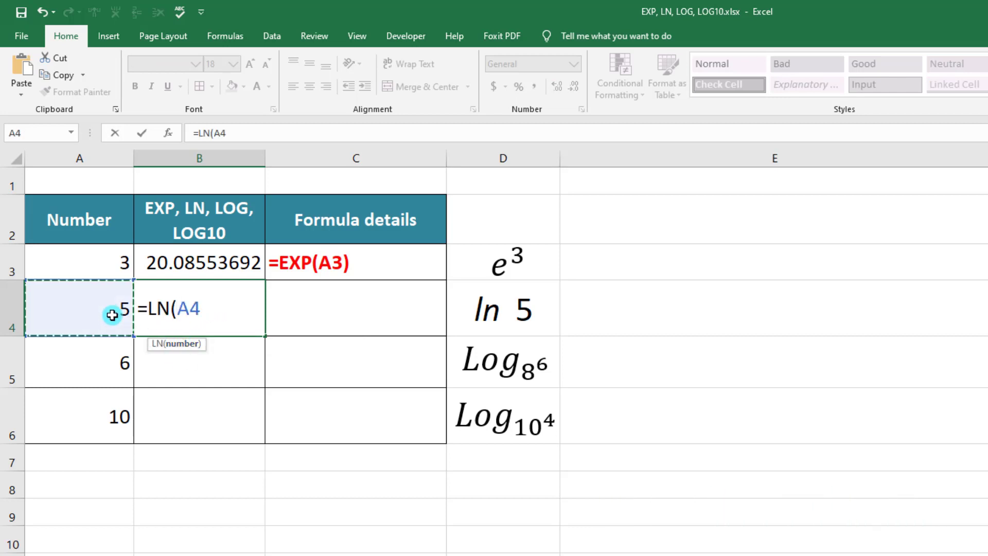
{"action": "key", "text": "Return"}
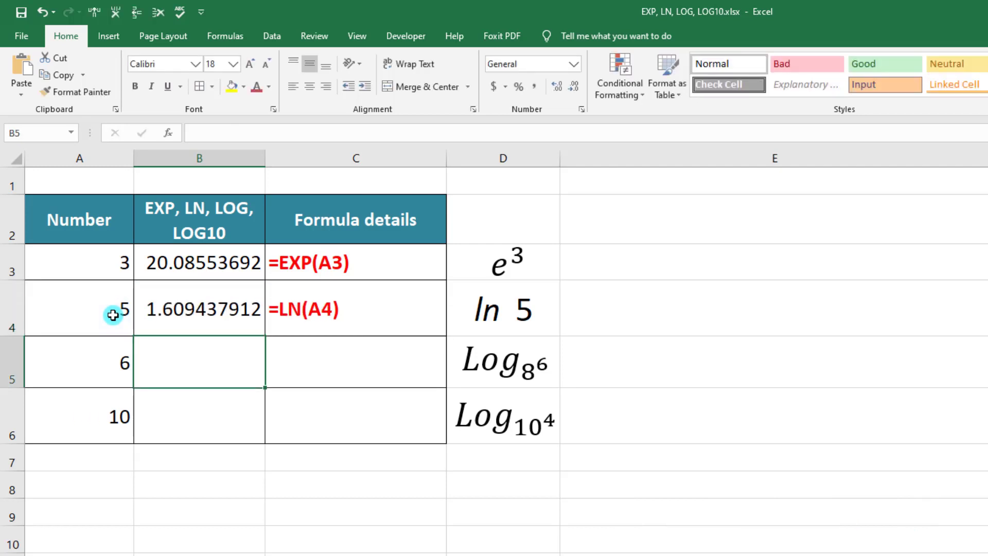
{"action": "left_click", "coordinate": [160, 310]}
{"action": "double_click", "coordinate": [180, 312]}
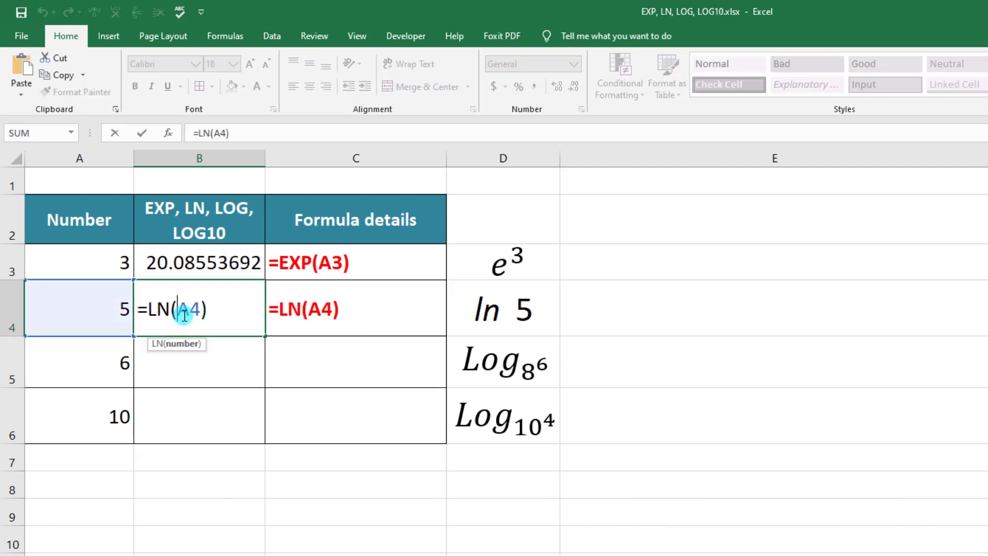
{"action": "left_click", "coordinate": [202, 311]}
{"action": "key", "text": "BackSpace"}
{"action": "key", "text": "BackSpace"}
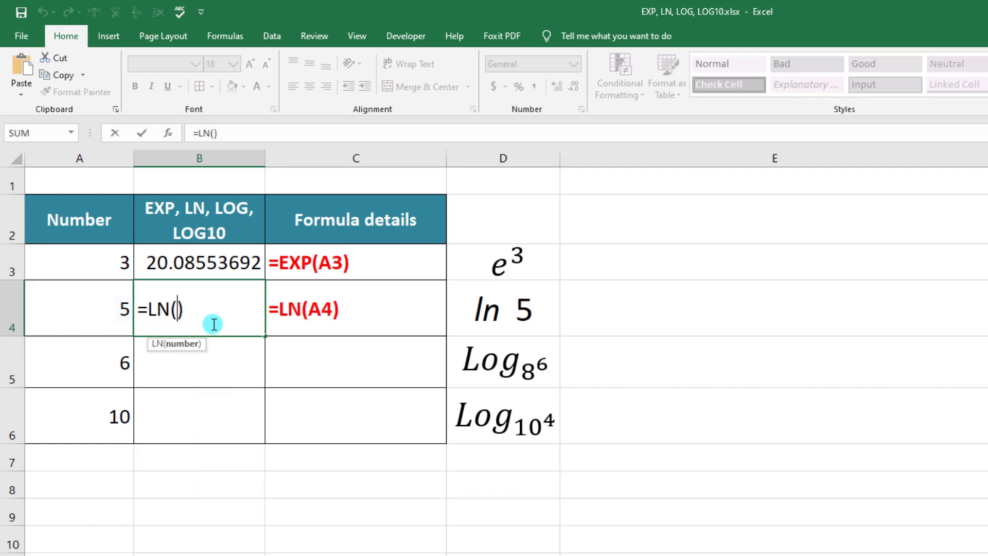
{"action": "left_click", "coordinate": [203, 262]}
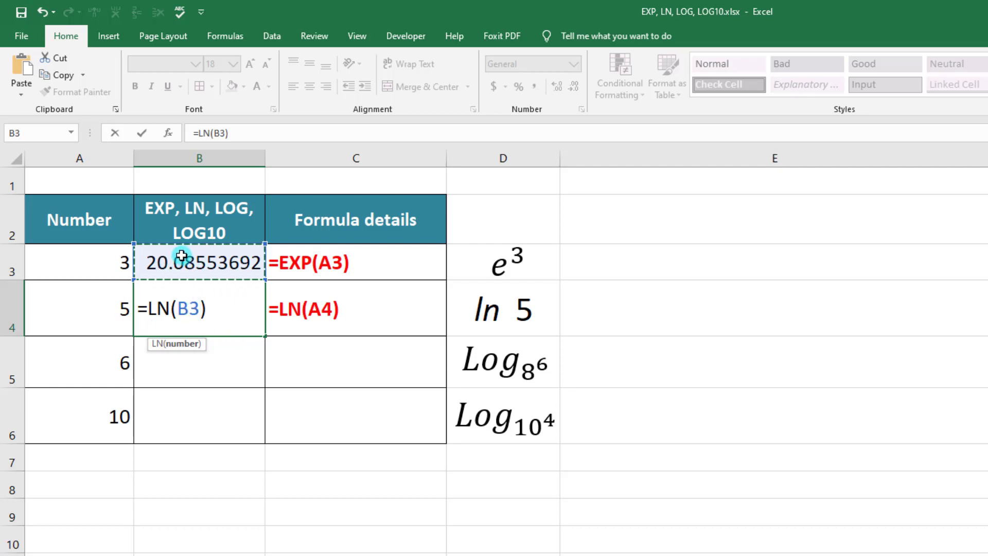
{"action": "key", "text": "Return"}
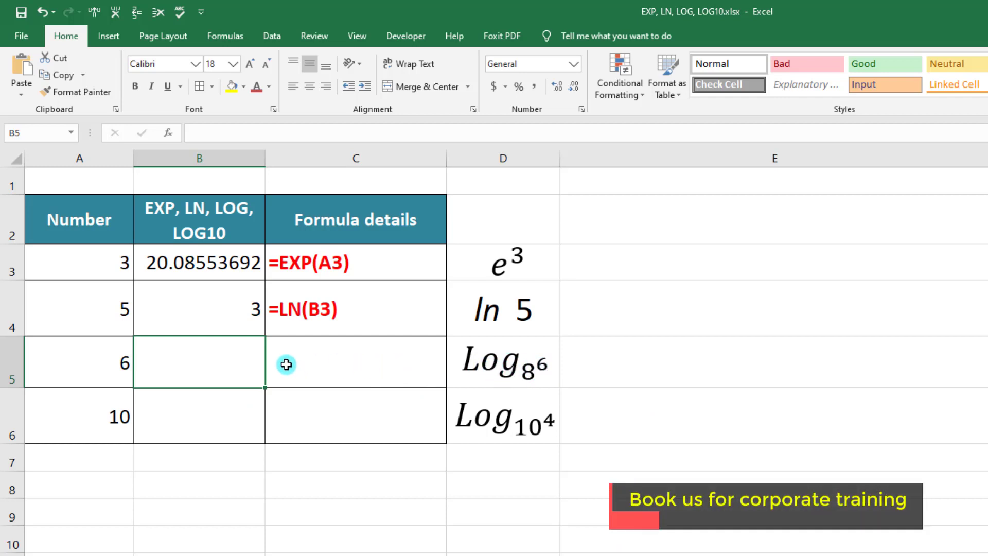
Step: Enter =LOG(A5, 8) in B5 to get 0.861654167, the base-8 log of 6
{"action": "type", "text": "=l"}
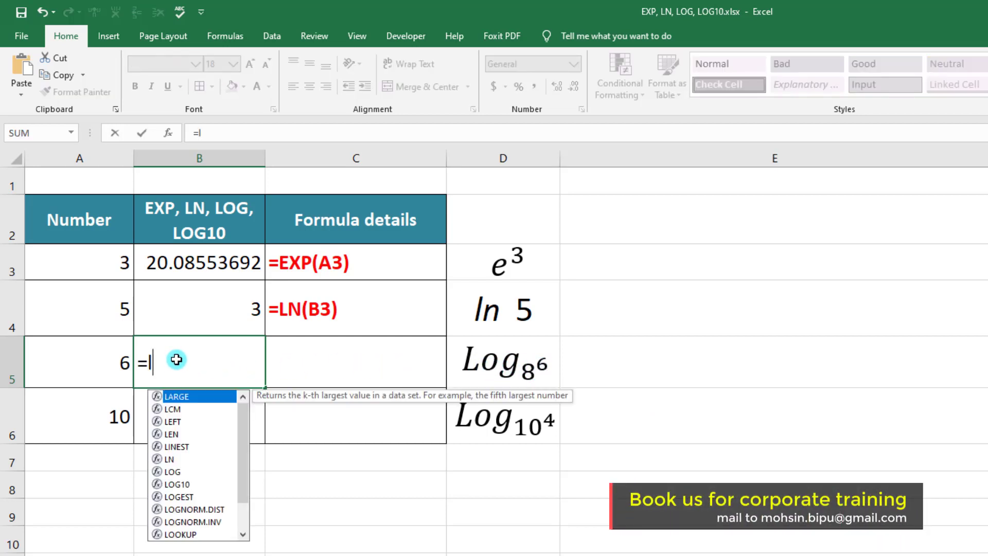
{"action": "type", "text": "o"}
{"action": "double_click", "coordinate": [181, 400]}
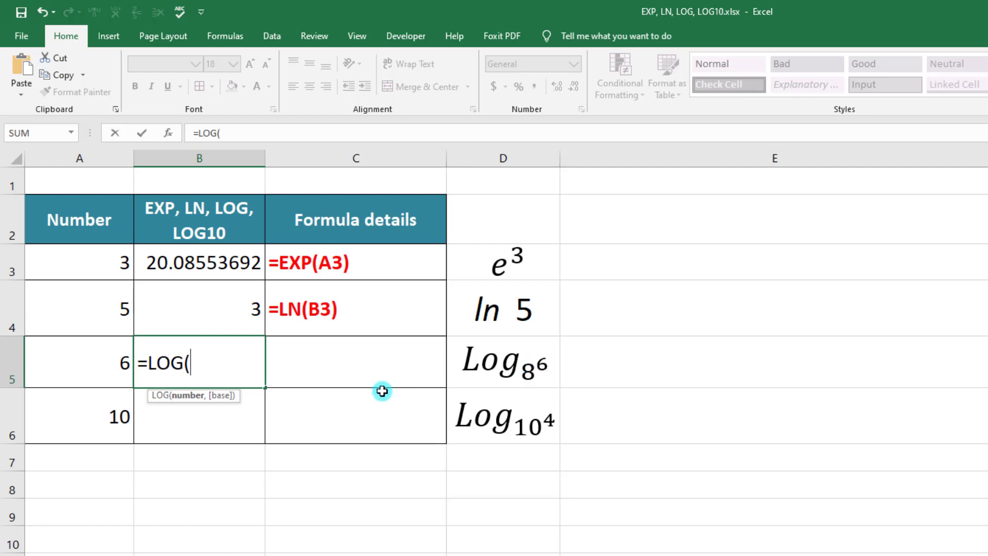
{"action": "left_click", "coordinate": [97, 364]}
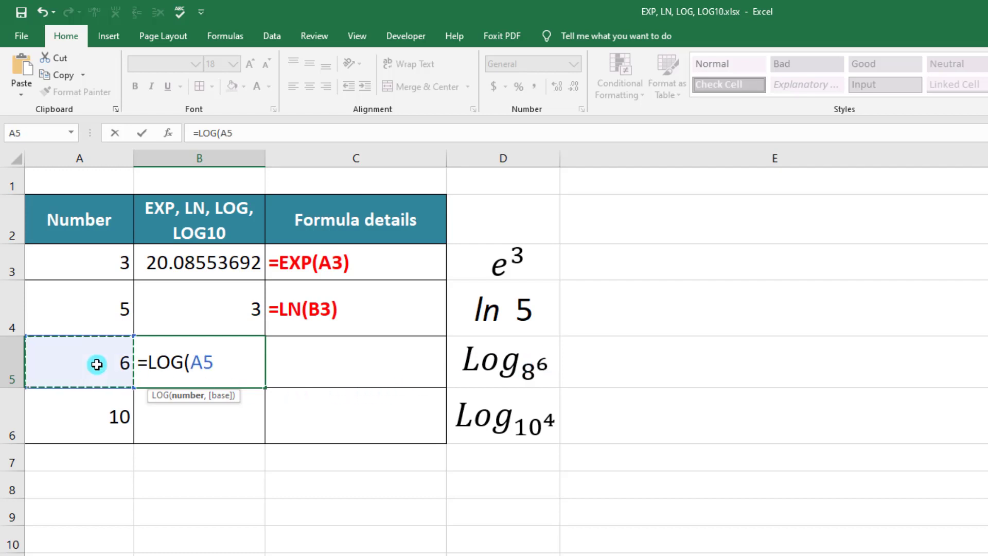
{"action": "type", "text": ","}
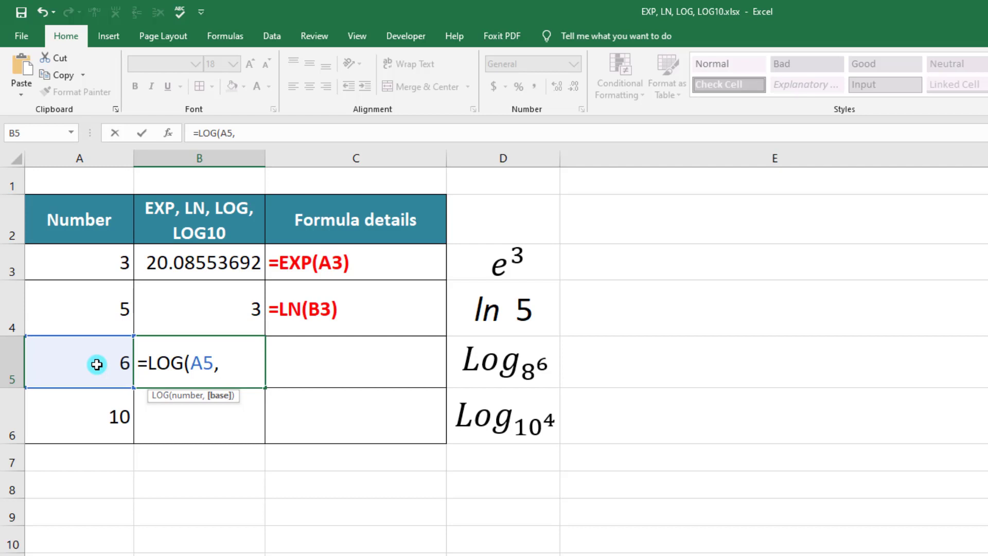
{"action": "type", "text": " 8)"}
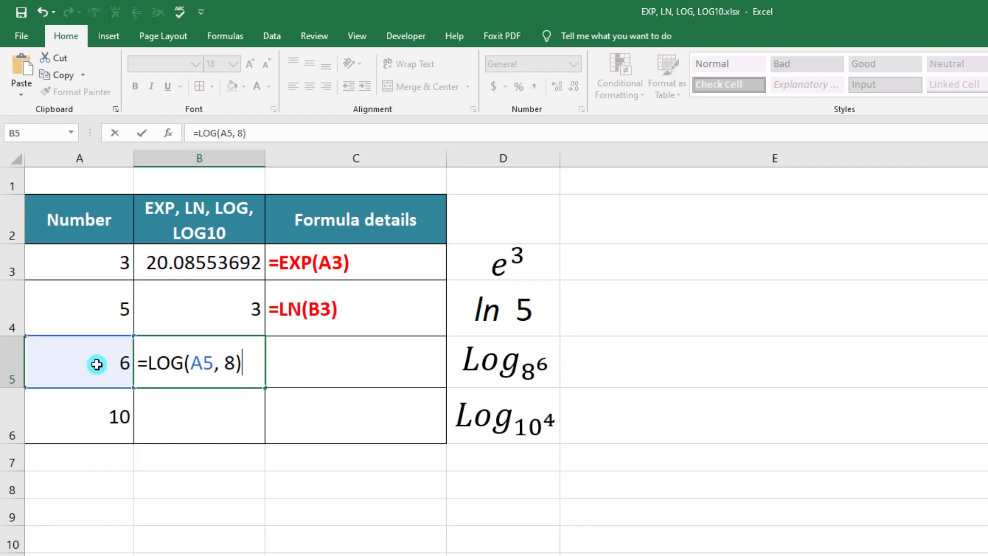
{"action": "key", "text": "Return"}
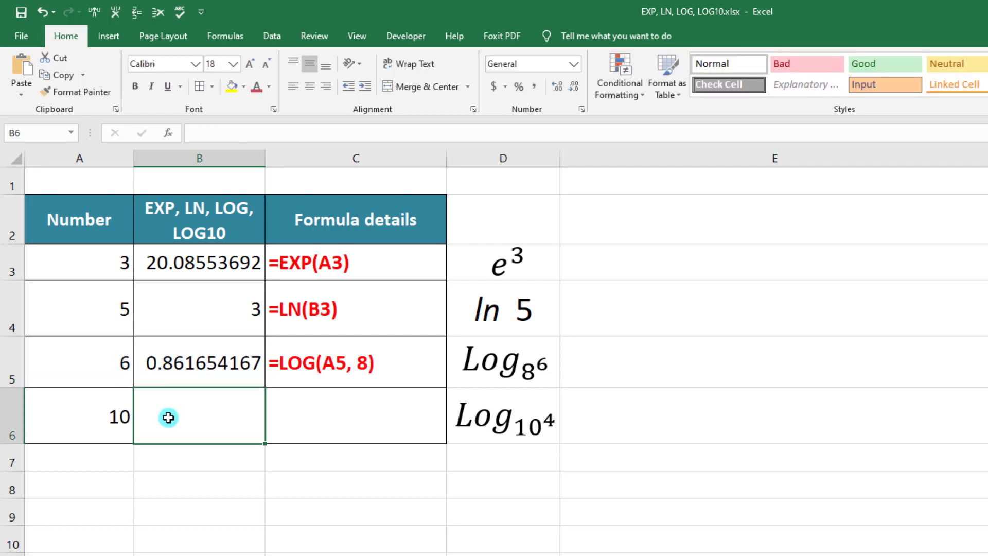
Step: Enter =LOG10(A6) in B6, returning 1 for the 10 in A6
{"action": "type", "text": "="}
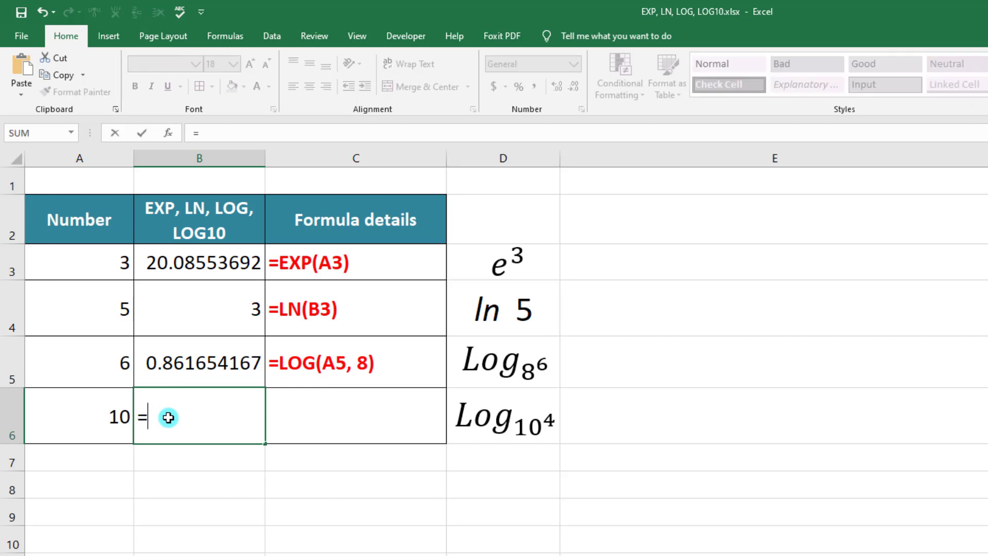
{"action": "type", "text": "long"}
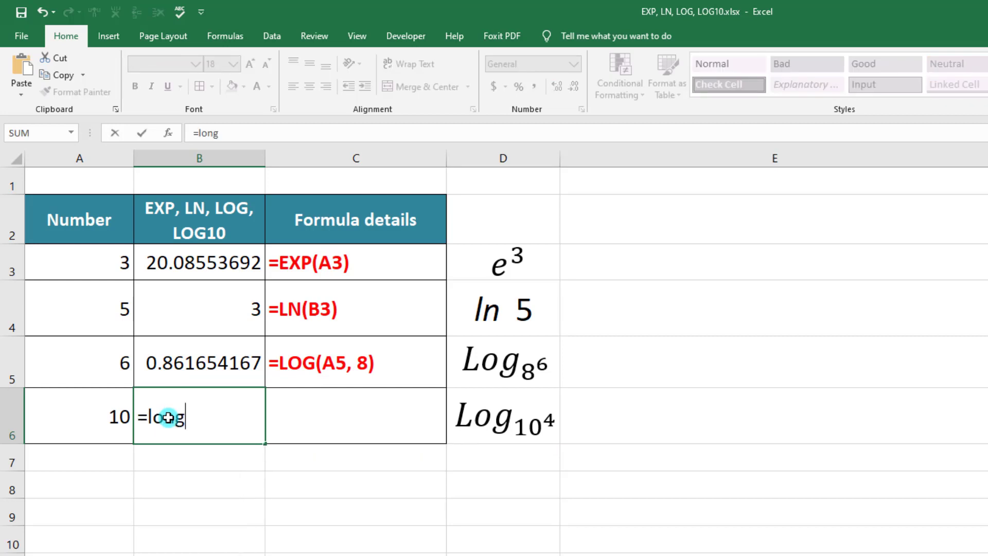
{"action": "key", "text": "BackSpace"}
{"action": "key", "text": "BackSpace"}
{"action": "type", "text": "g"}
{"action": "left_click", "coordinate": [176, 465]}
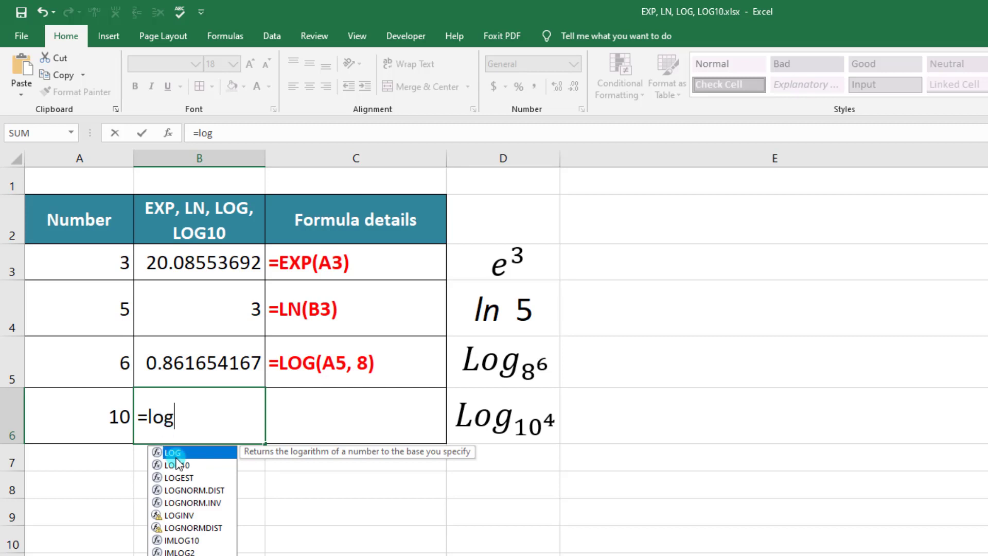
{"action": "double_click", "coordinate": [177, 464]}
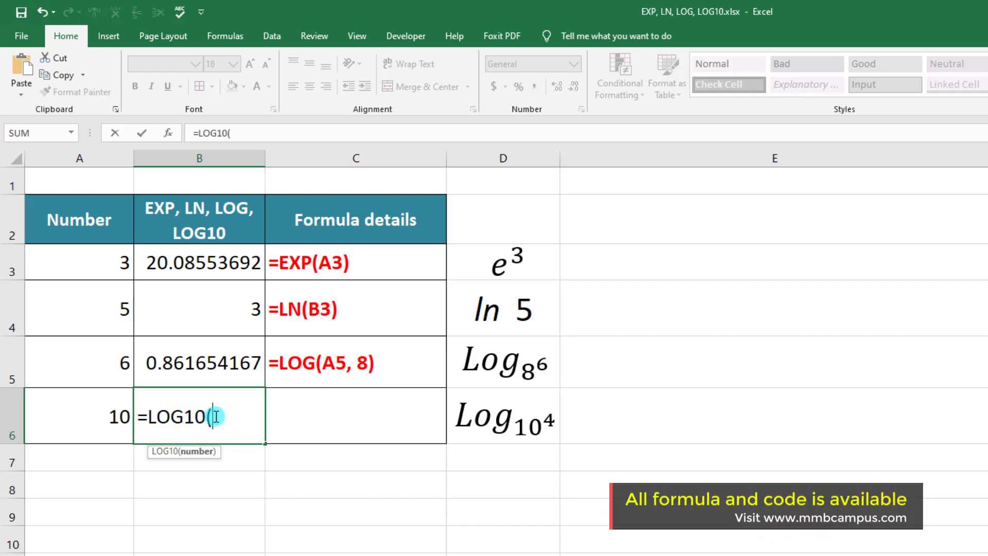
{"action": "left_click", "coordinate": [93, 413]}
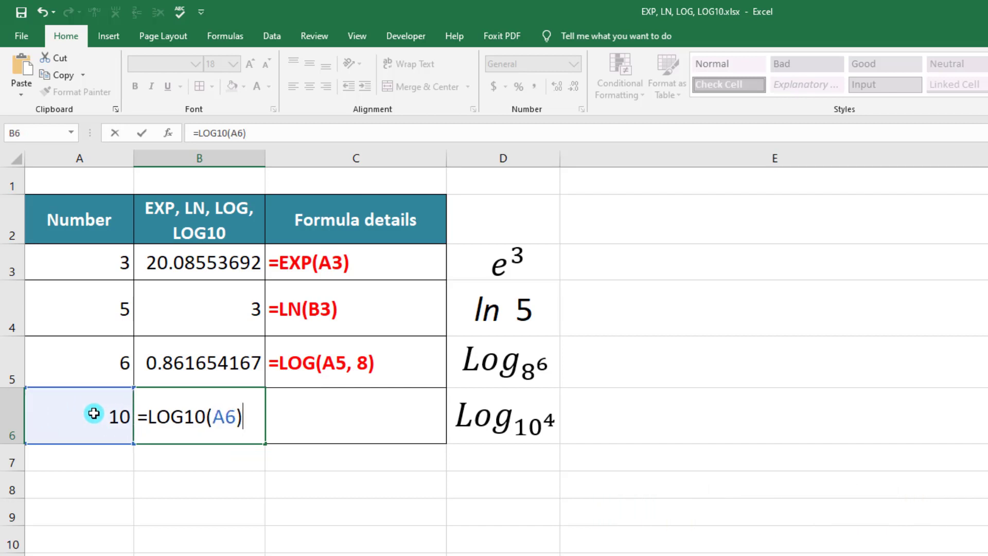
{"action": "key", "text": "Return"}
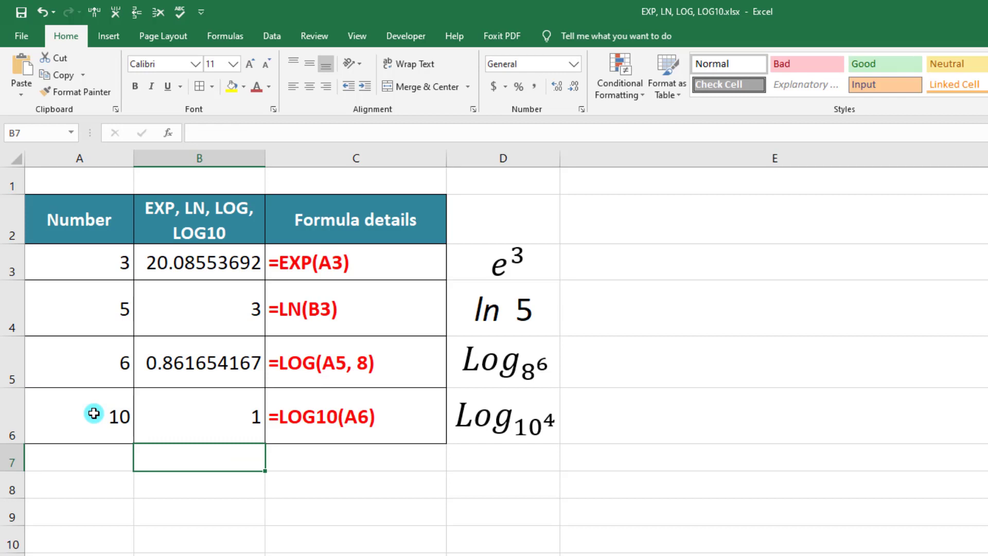
Step: Change A6 to 20 and A3 to -3, checking the recalculated results
{"action": "left_click", "coordinate": [105, 419]}
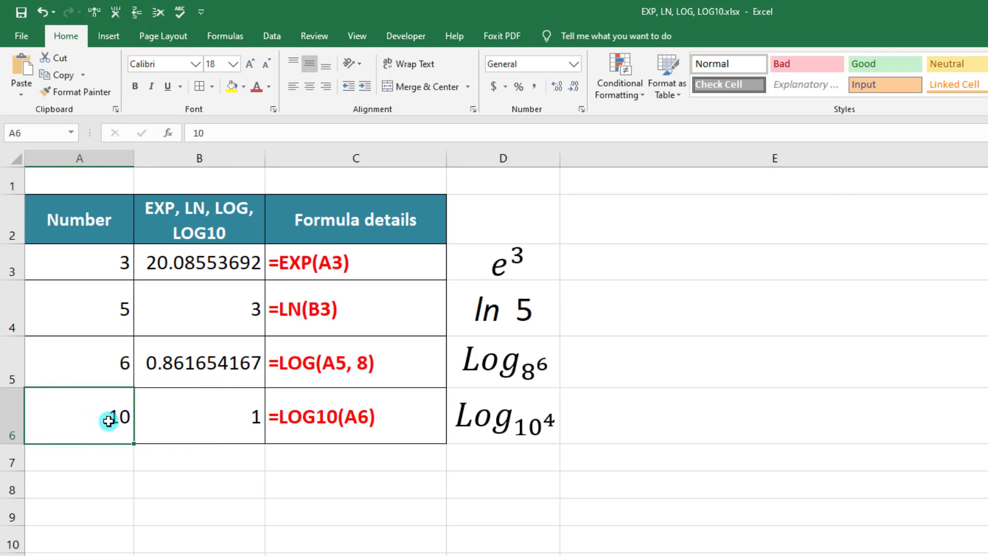
{"action": "type", "text": "20"}
{"action": "key", "text": "Return"}
{"action": "left_click", "coordinate": [188, 422]}
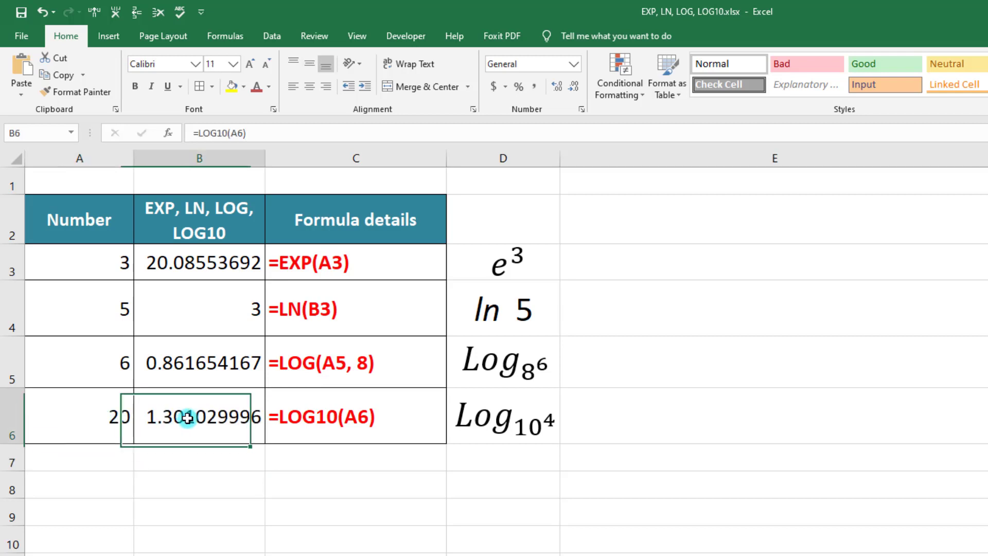
{"action": "left_click", "coordinate": [175, 257]}
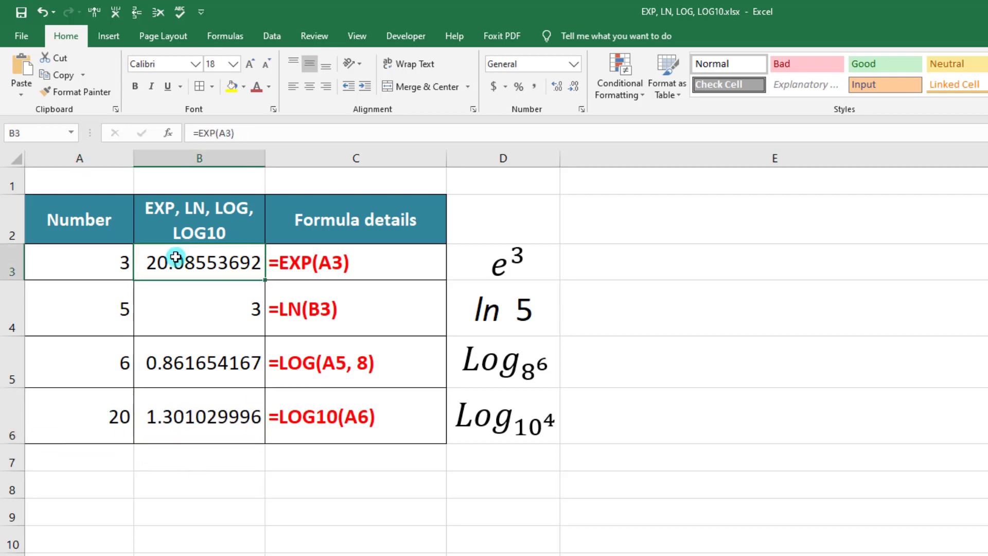
{"action": "double_click", "coordinate": [116, 261]}
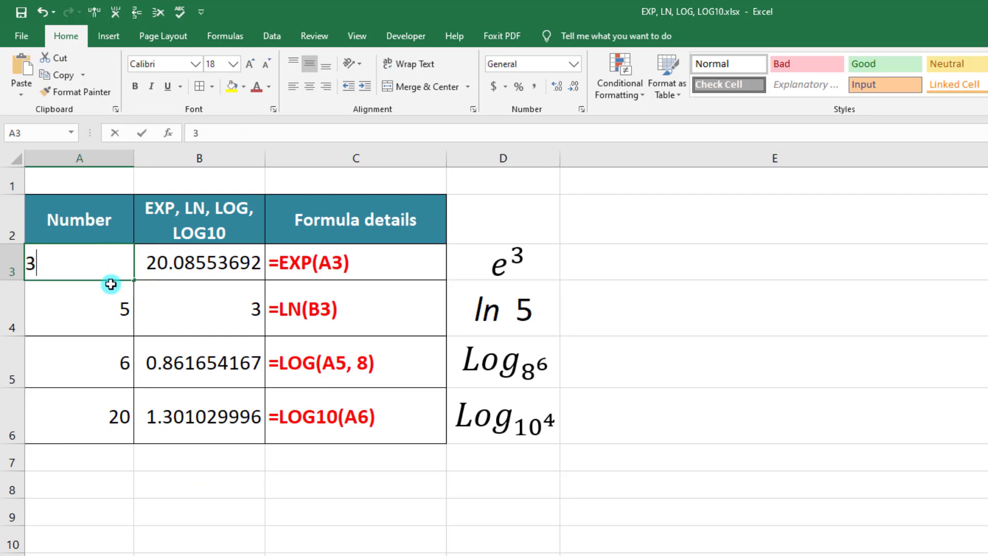
{"action": "type", "text": "-"}
{"action": "left_click", "coordinate": [38, 293]}
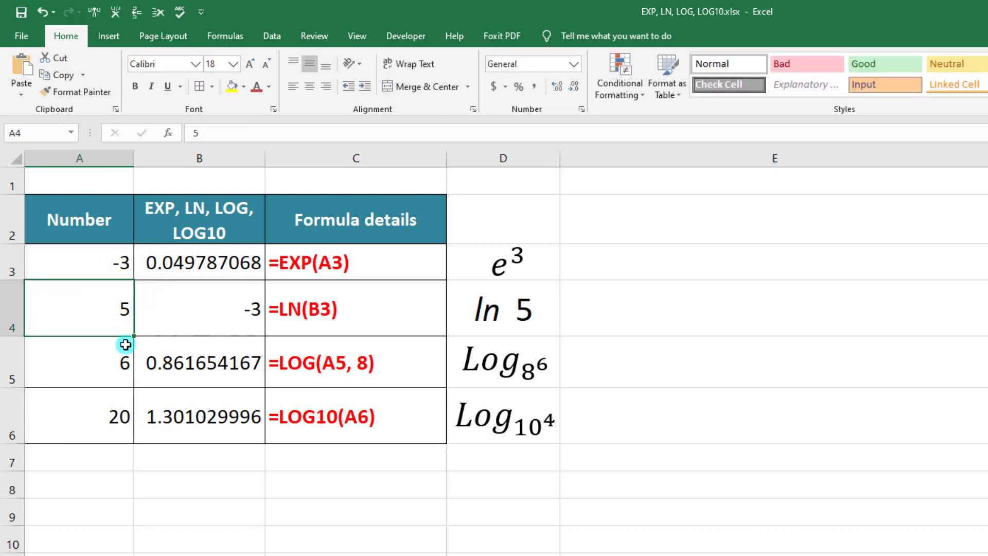
Step: Test -6 in A5, which makes the LOG result in B5 show #NUM!
{"action": "left_click", "coordinate": [99, 363]}
{"action": "double_click", "coordinate": [98, 362]}
{"action": "left_click", "coordinate": [30, 361]}
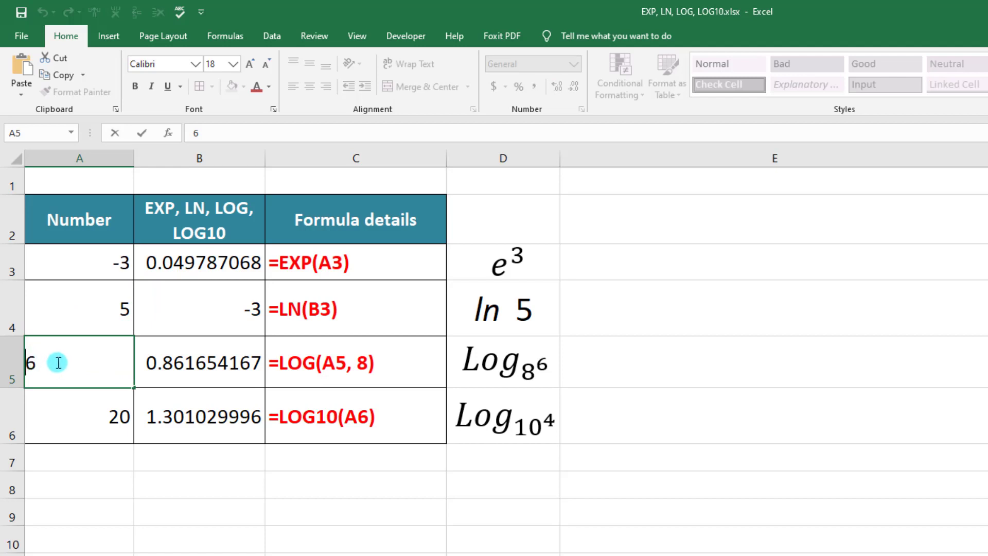
{"action": "type", "text": "-"}
{"action": "key", "text": "Return"}
{"action": "left_click", "coordinate": [195, 362]}
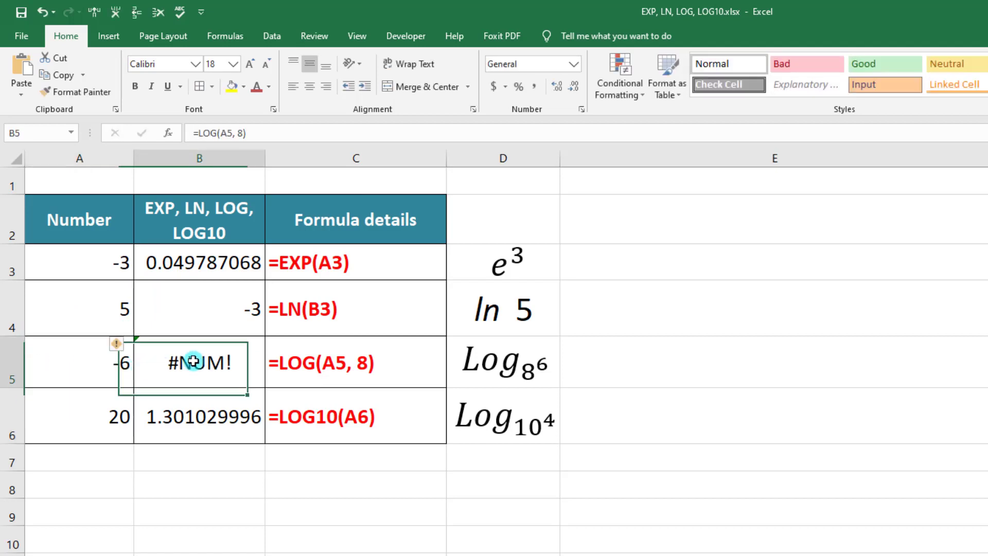
Step: Test -20 in A6, then undo both negative values
{"action": "double_click", "coordinate": [104, 419]}
{"action": "left_click", "coordinate": [11, 416]}
{"action": "double_click", "coordinate": [31, 423]}
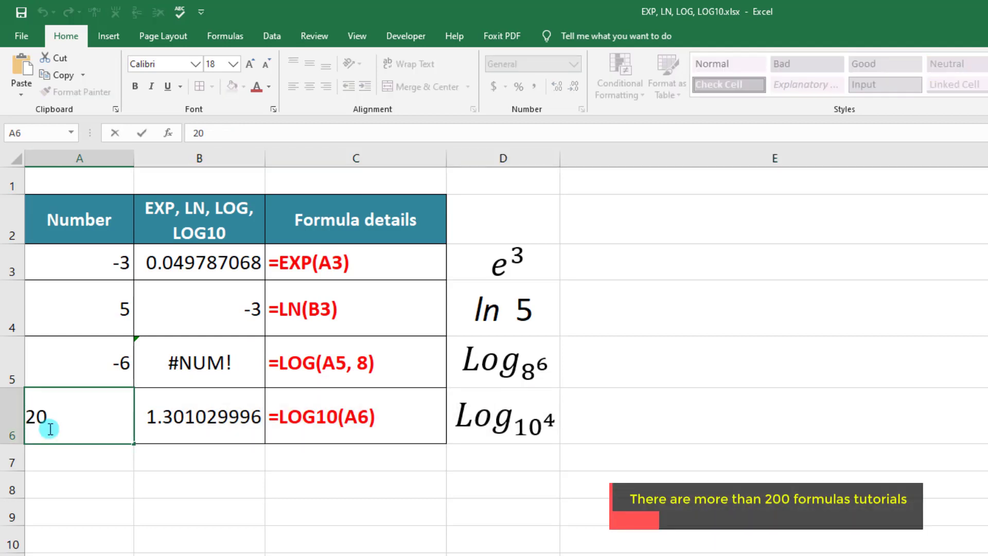
{"action": "type", "text": "-"}
{"action": "key", "text": "Return"}
{"action": "key", "text": "ctrl+z"}
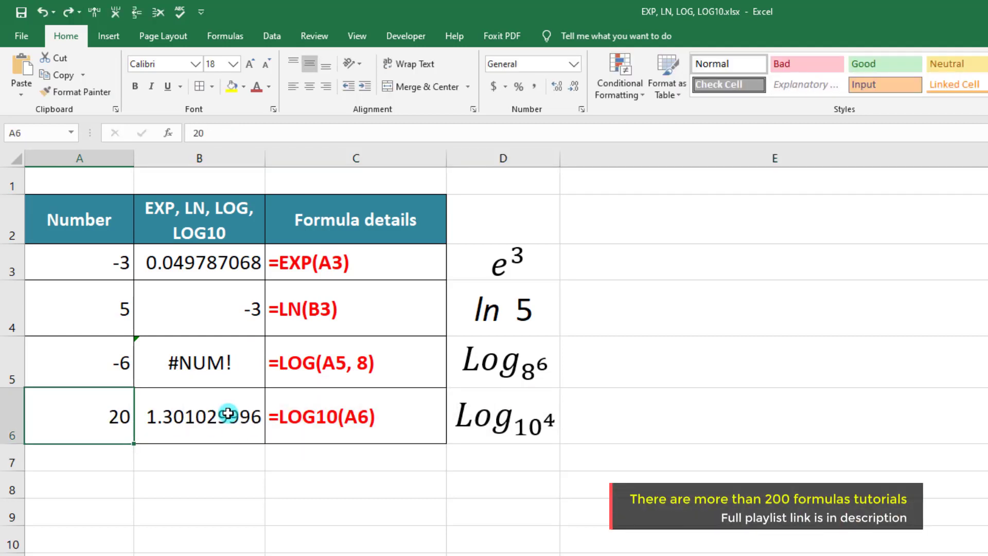
{"action": "key", "text": "ctrl+z"}
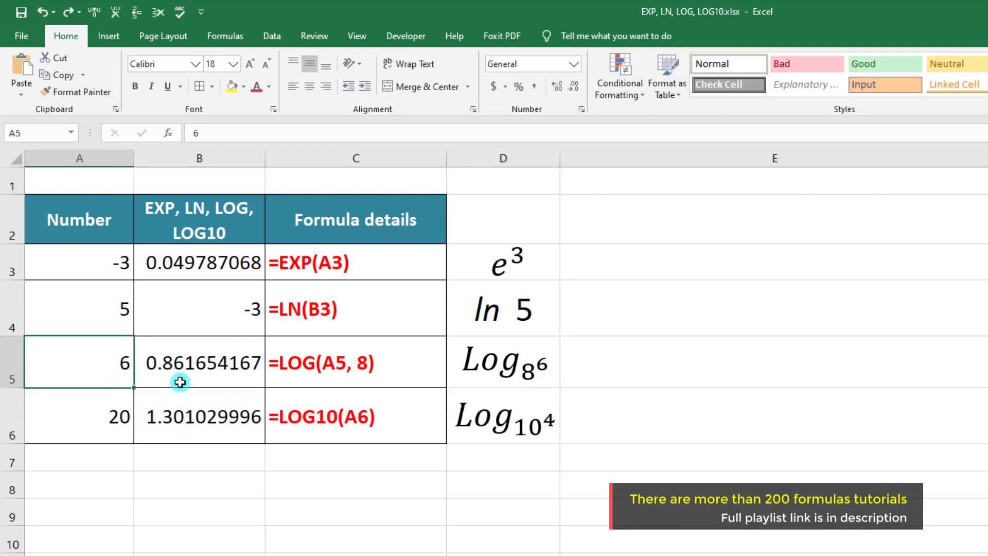
Step: Store the 6 in A5 and the 5 in A4 as text
{"action": "double_click", "coordinate": [109, 365]}
{"action": "type", "text": "'"}
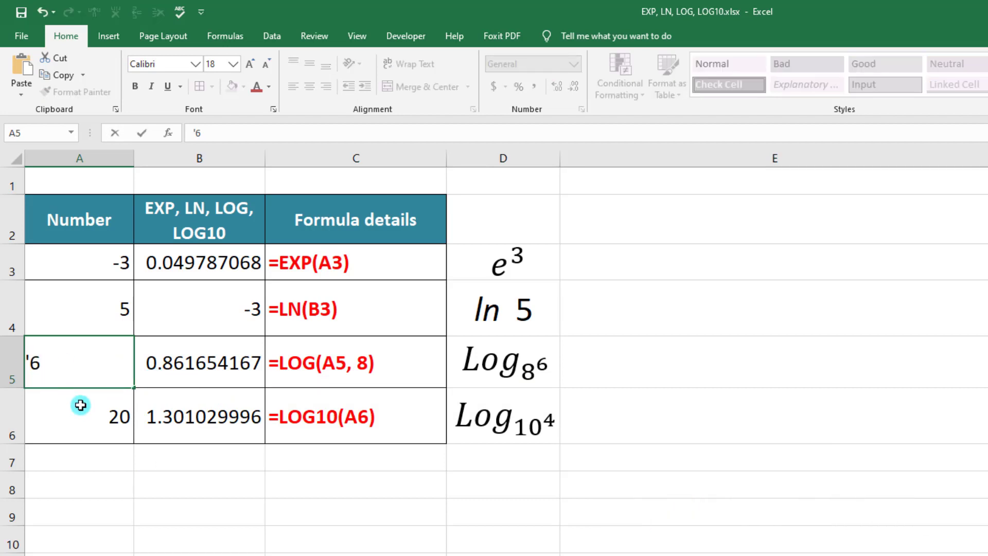
{"action": "key", "text": "Return"}
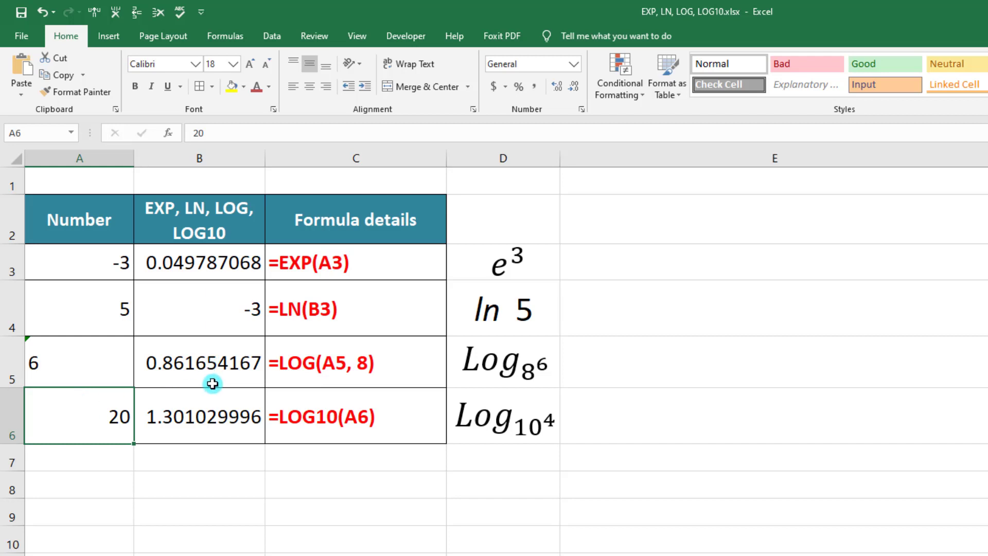
{"action": "double_click", "coordinate": [92, 312]}
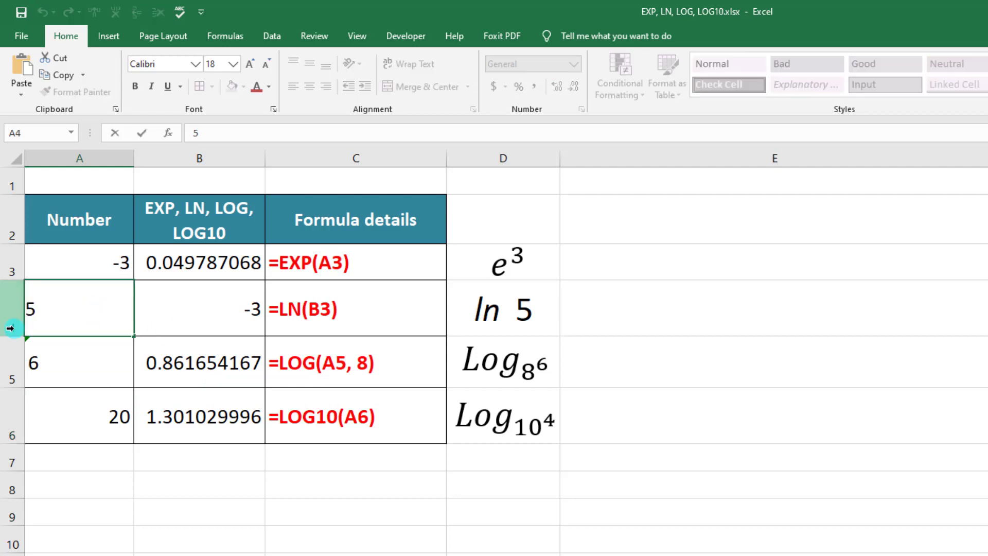
{"action": "left_click", "coordinate": [31, 315]}
{"action": "type", "text": "'"}
{"action": "key", "text": "Return"}
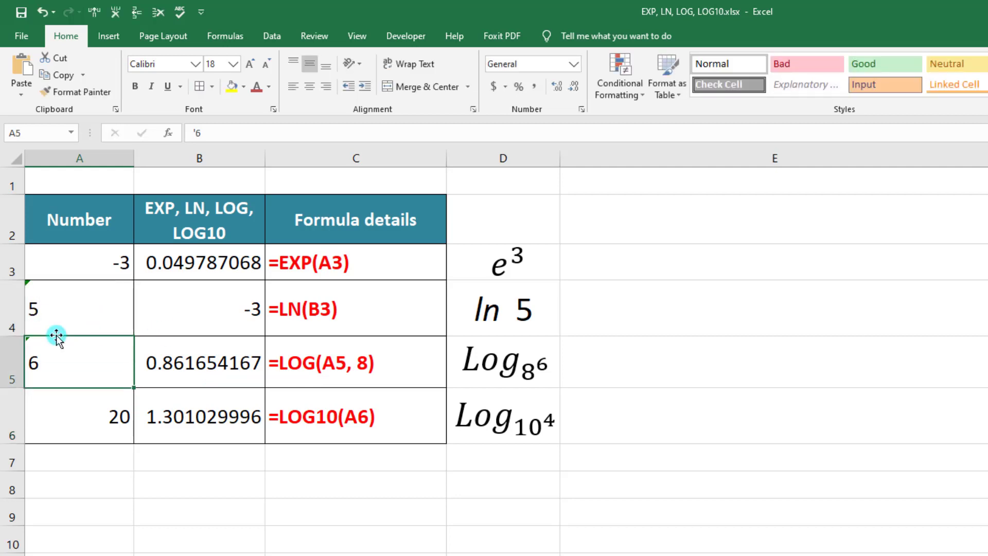
Step: Undo the A5 text entry and answer Excel Version with All version
{"action": "key", "text": "ctrl+z"}
{"action": "scroll", "coordinate": [58, 335], "scroll_direction": "right", "scroll_amount": 1}
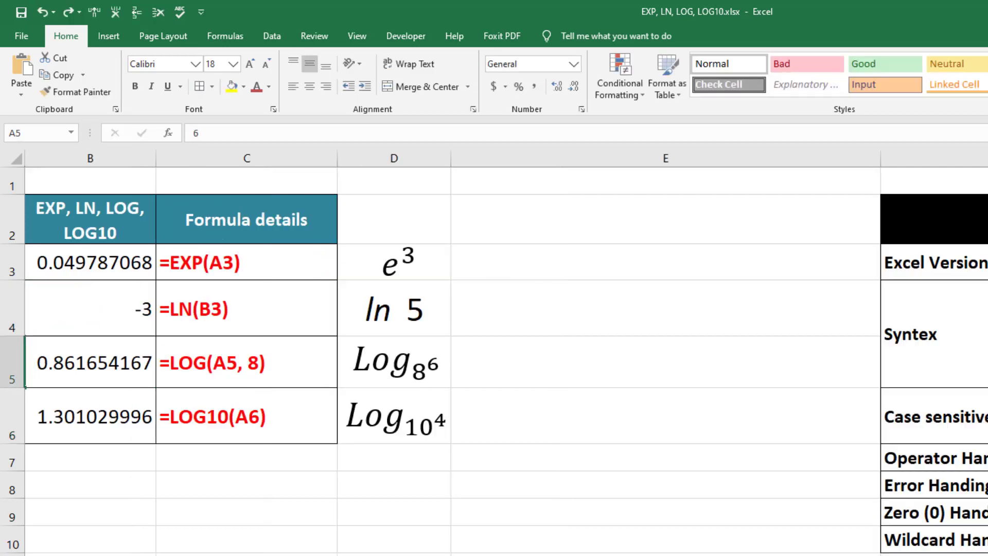
{"action": "scroll", "coordinate": [494, 350], "scroll_direction": "left", "scroll_amount": 1}
{"action": "scroll", "coordinate": [494, 349], "scroll_direction": "right", "scroll_amount": 4}
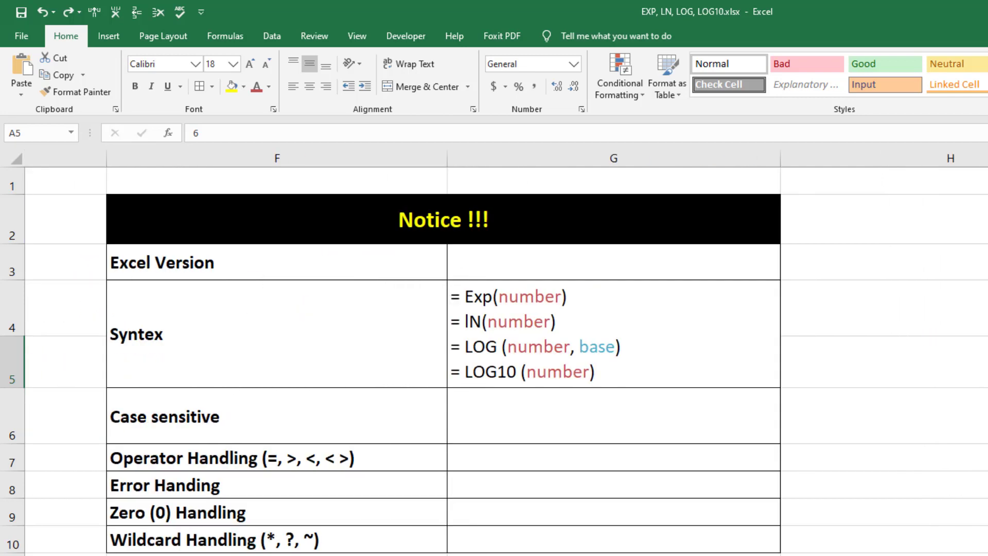
{"action": "scroll", "coordinate": [302, 353], "scroll_direction": "right", "scroll_amount": 1}
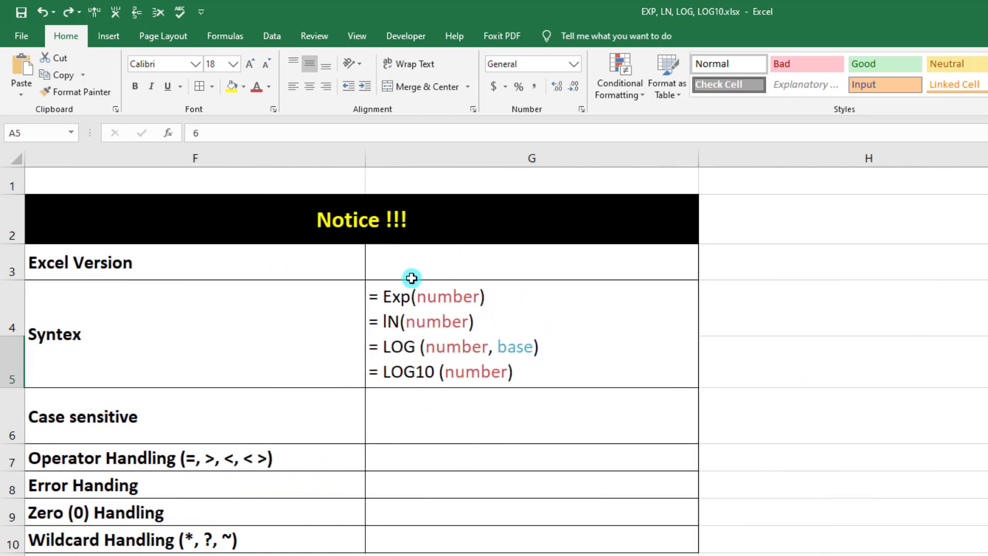
{"action": "left_click", "coordinate": [413, 261]}
{"action": "type", "text": "ver"}
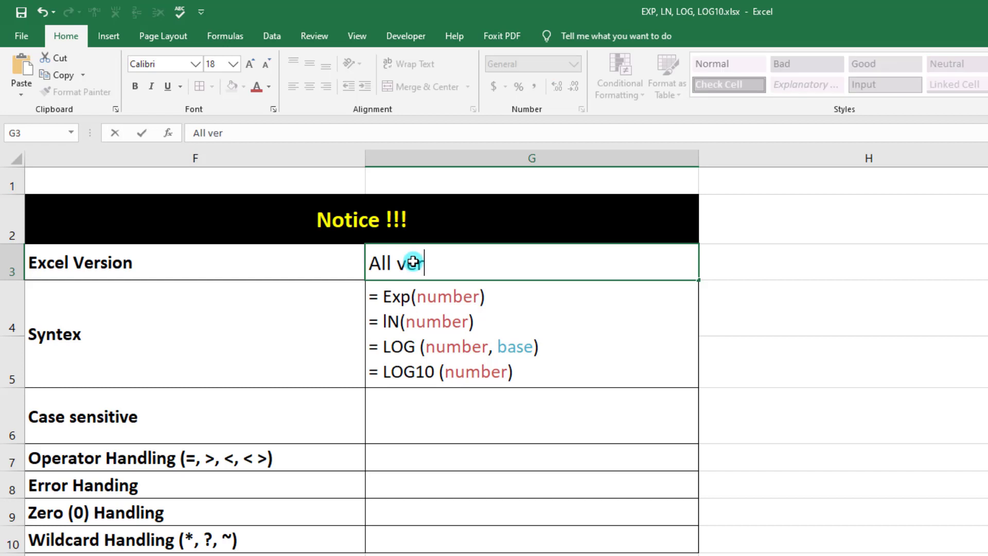
{"action": "type", "text": "sion"}
{"action": "key", "text": "Return"}
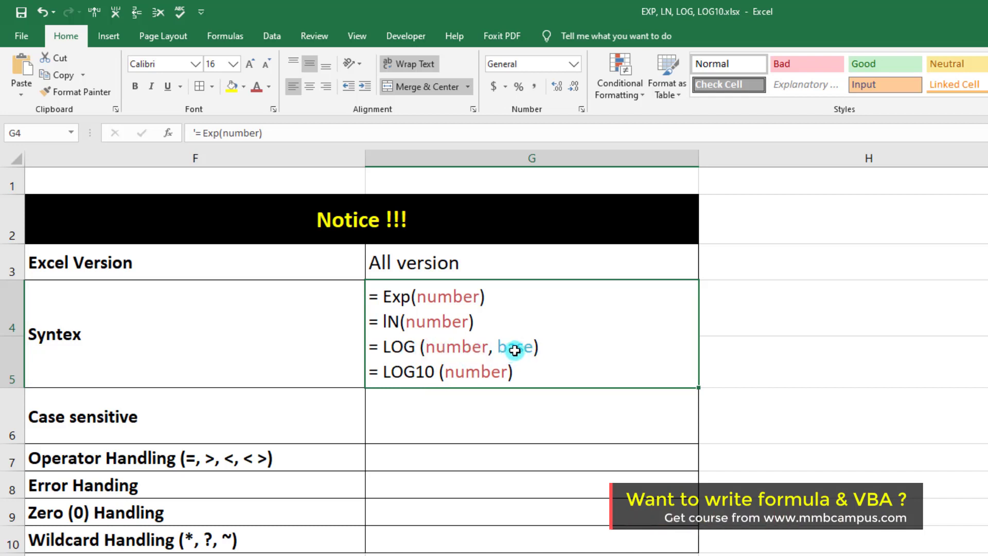
Step: Mark Case sensitive and Operator Handling as N/A in the Notice table
{"action": "left_click", "coordinate": [434, 420]}
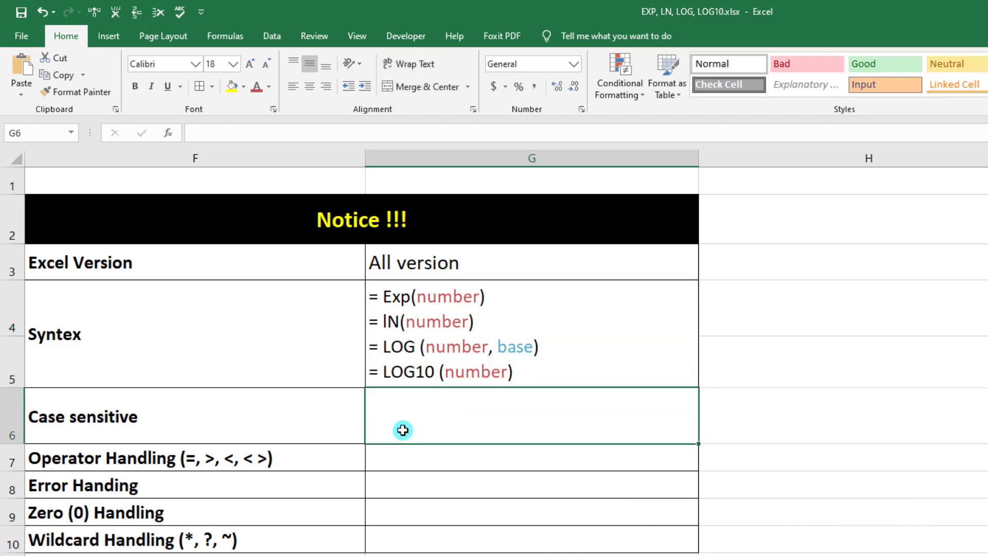
{"action": "type", "text": "N/A"}
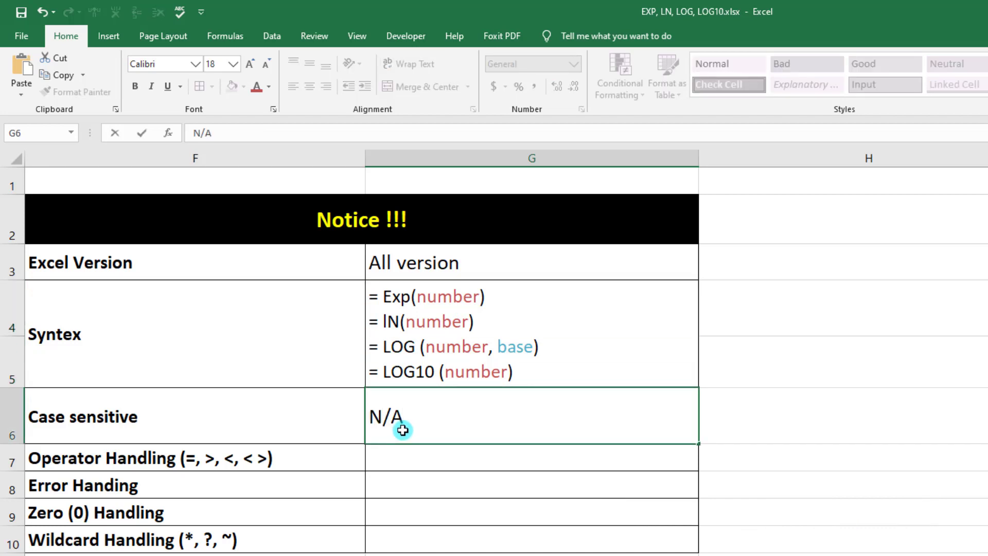
{"action": "key", "text": "Return"}
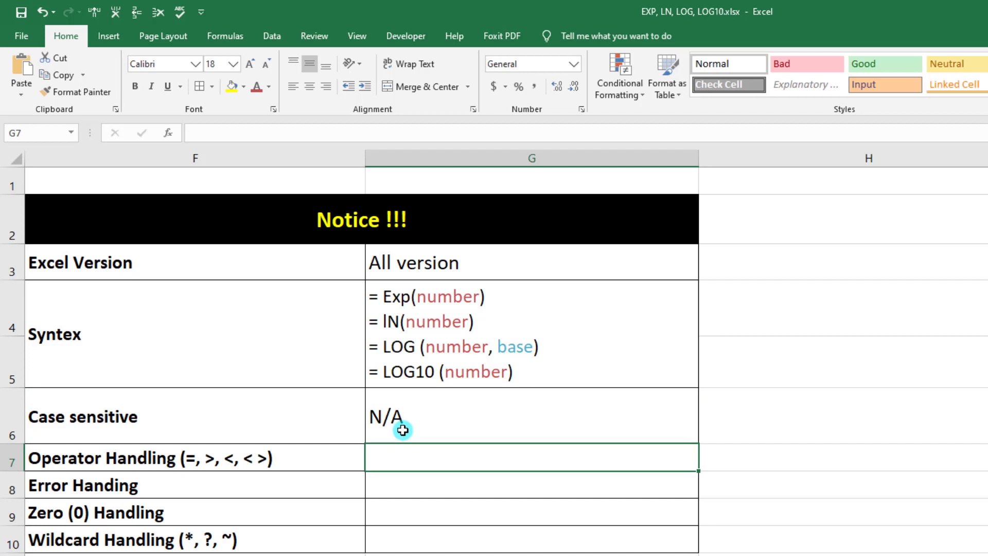
{"action": "type", "text": "N/A"}
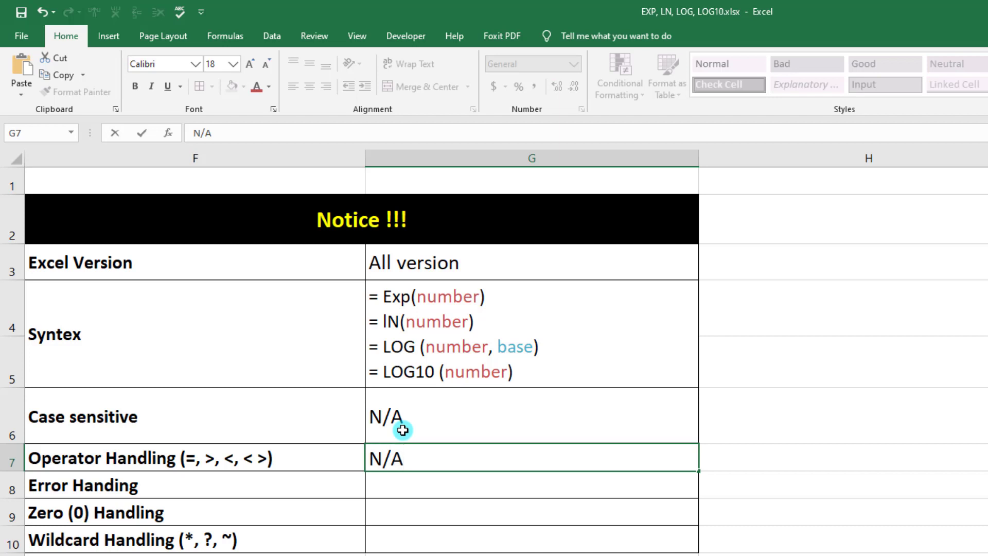
{"action": "key", "text": "Return"}
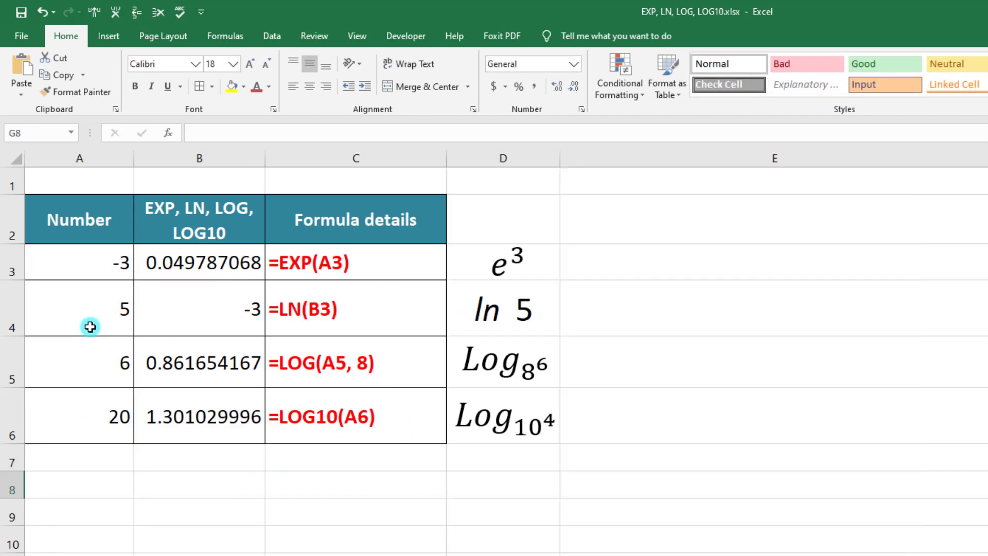
Step: Put #N/A in A4 and change B4's formula to =LN(A4) so it returns #N/A
{"action": "left_click", "coordinate": [90, 320]}
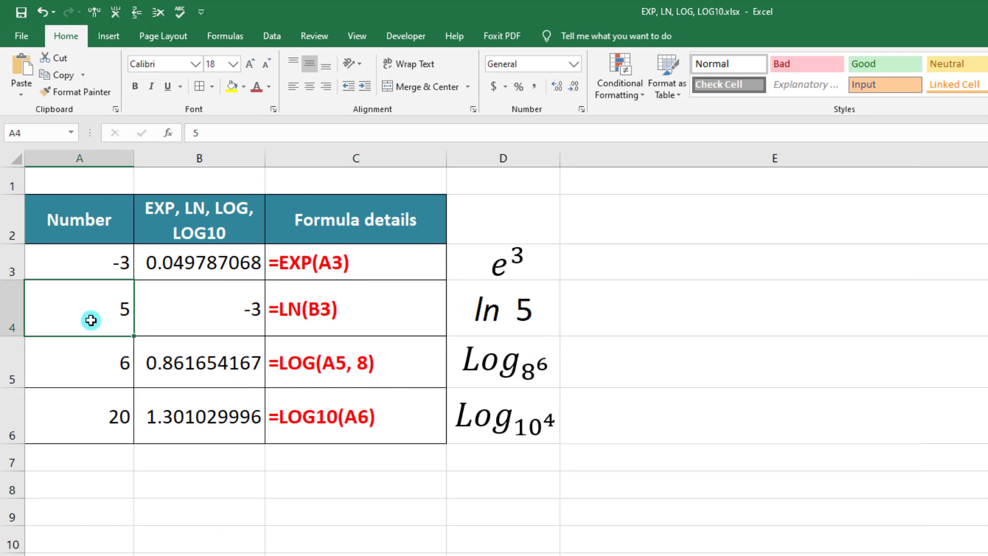
{"action": "type", "text": "#N"}
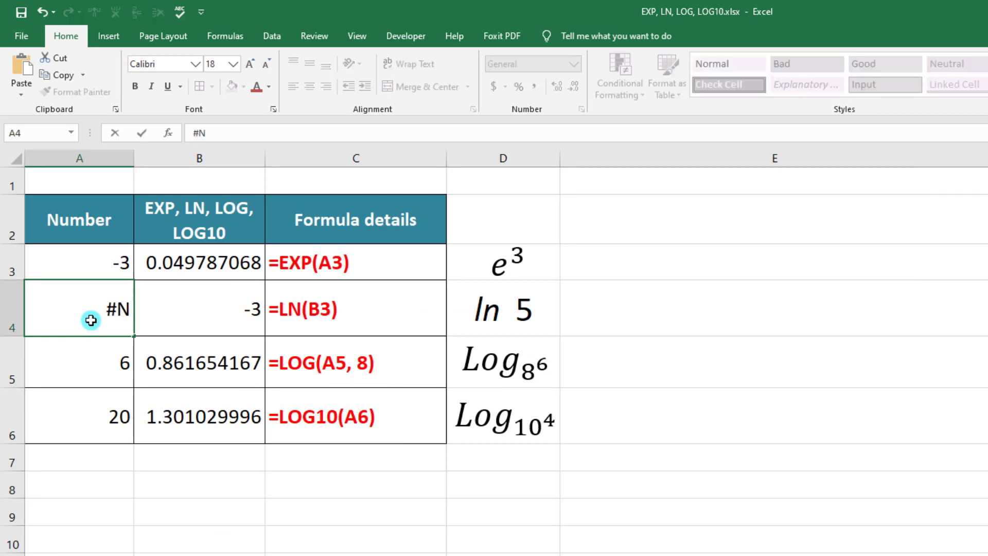
{"action": "type", "text": "/A"}
{"action": "key", "text": "Return"}
{"action": "double_click", "coordinate": [142, 290]}
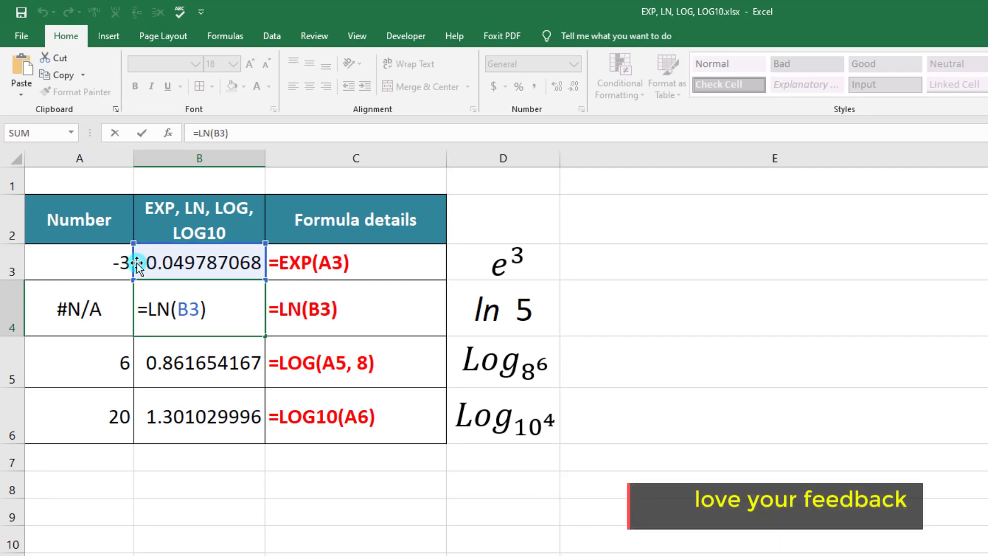
{"action": "left_click_drag", "start_coordinate": [138, 263], "coordinate": [83, 304]}
{"action": "key", "text": "Return"}
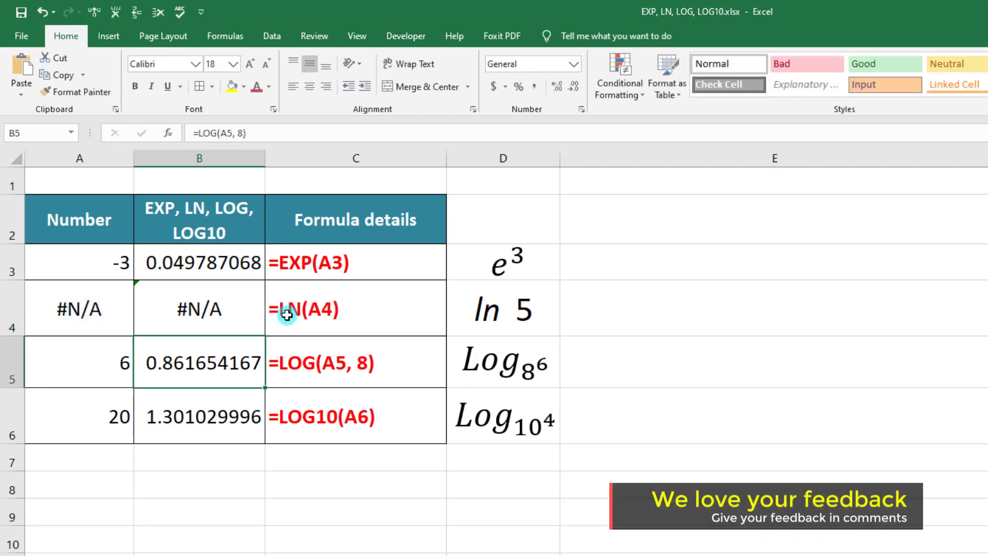
Step: Record Error under Error Handing in the Notice table
{"action": "scroll", "coordinate": [420, 491], "scroll_direction": "right", "scroll_amount": 5}
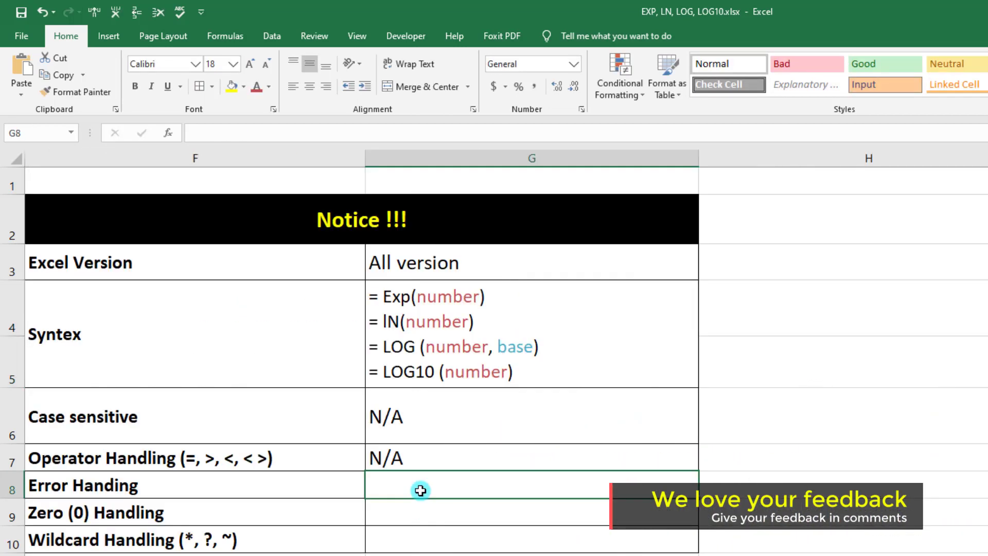
{"action": "left_click", "coordinate": [420, 490]}
{"action": "type", "text": "Error"}
{"action": "key", "text": "Return"}
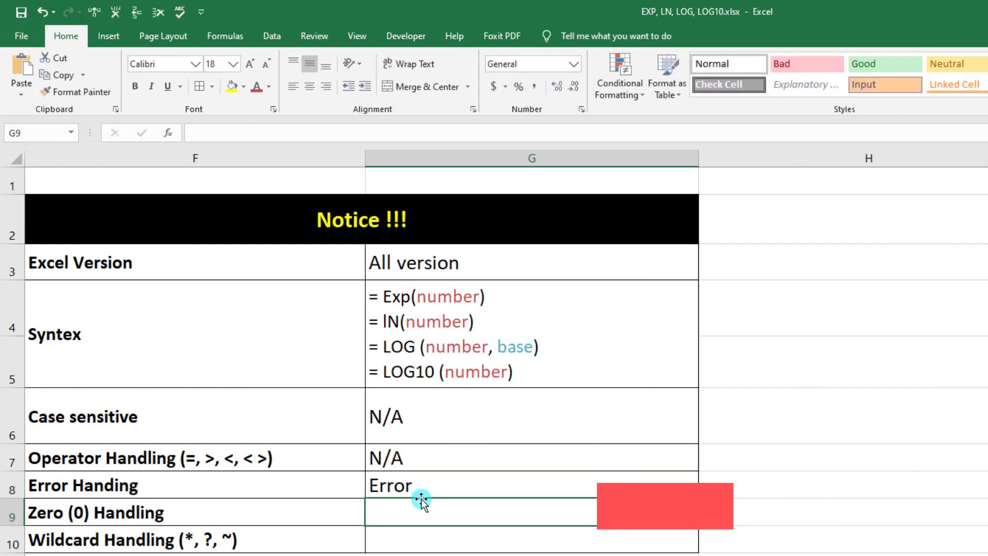
{"action": "scroll", "coordinate": [94, 268], "scroll_direction": "left", "scroll_amount": 3}
Step: Set A3 through A6 to 0
{"action": "scroll", "coordinate": [94, 268], "scroll_direction": "left", "scroll_amount": 2}
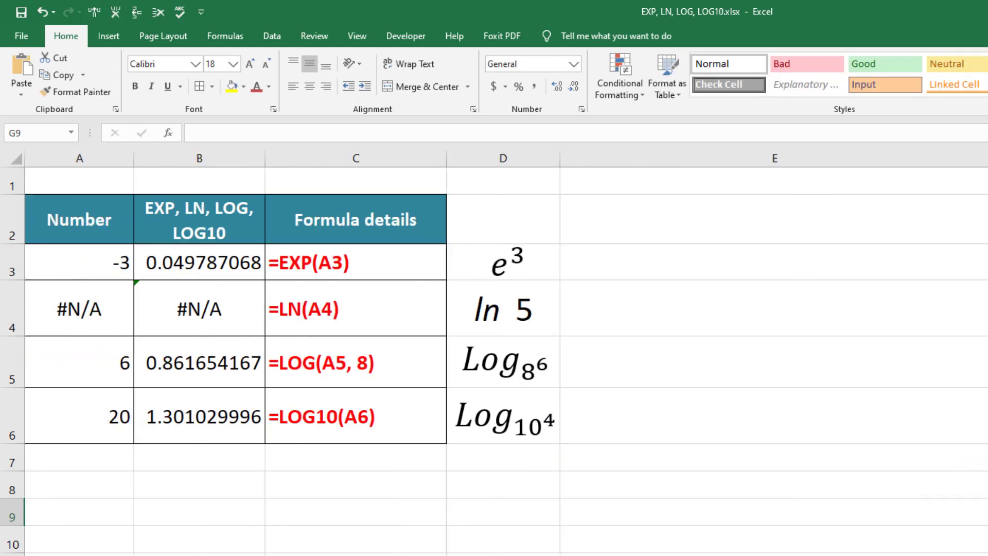
{"action": "left_click", "coordinate": [94, 268]}
{"action": "type", "text": "0"}
{"action": "key", "text": "Return"}
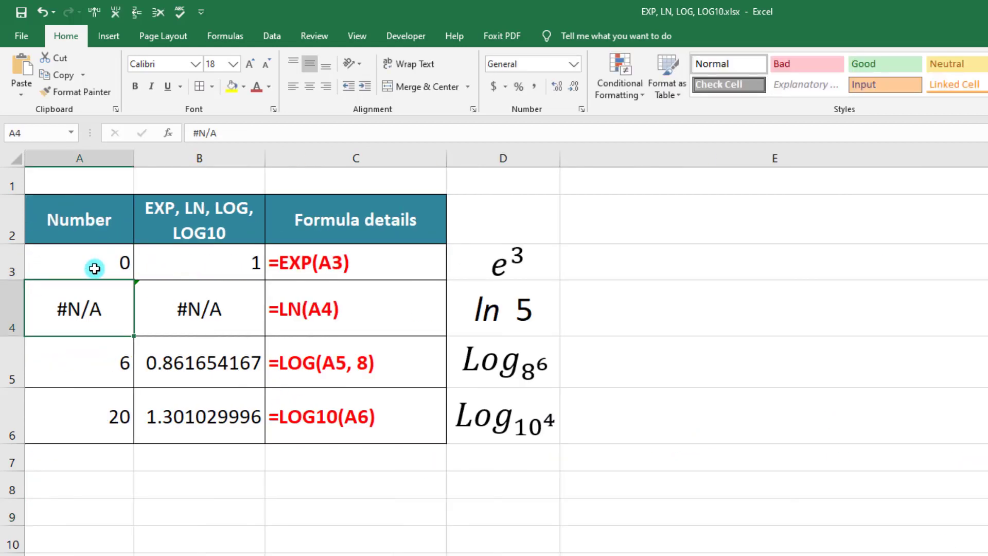
{"action": "type", "text": "0"}
{"action": "key", "text": "Return"}
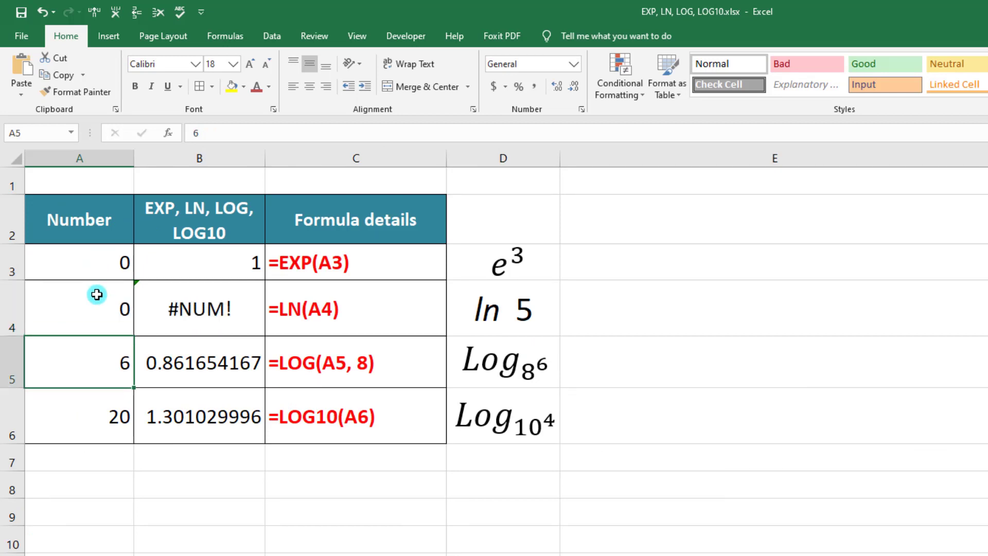
{"action": "type", "text": "0"}
{"action": "key", "text": "Return"}
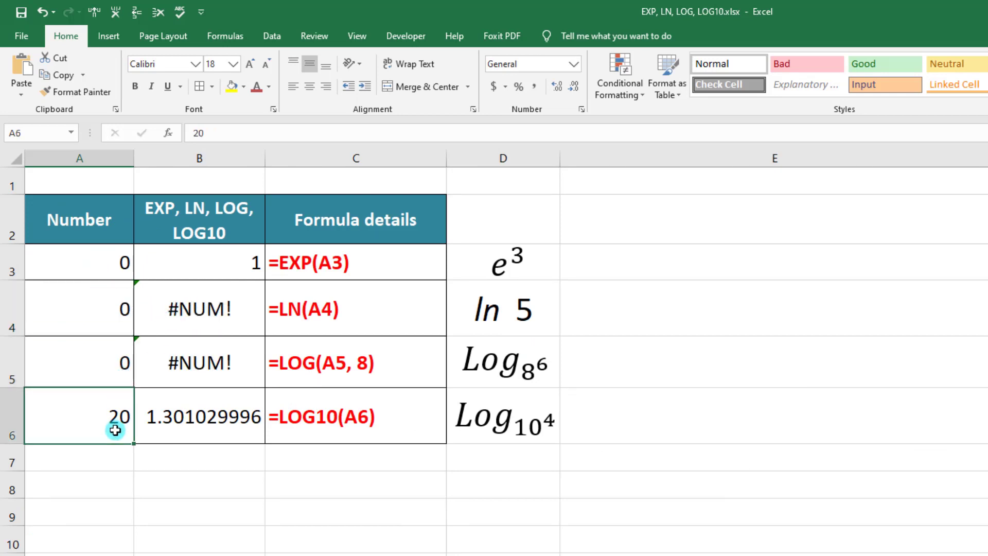
{"action": "type", "text": "0"}
{"action": "key", "text": "Return"}
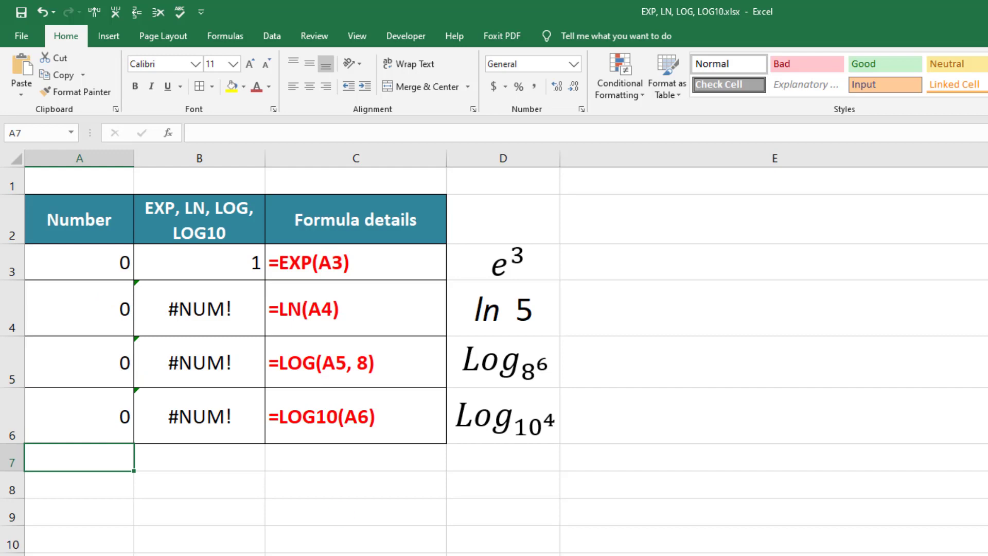
Step: Mark Wildcard Handling as N/A, then bring the Quiz table into view
{"action": "scroll", "coordinate": [493, 360], "scroll_direction": "right", "scroll_amount": 3}
{"action": "scroll", "coordinate": [494, 360], "scroll_direction": "right", "scroll_amount": 3}
{"action": "left_click", "coordinate": [400, 513]}
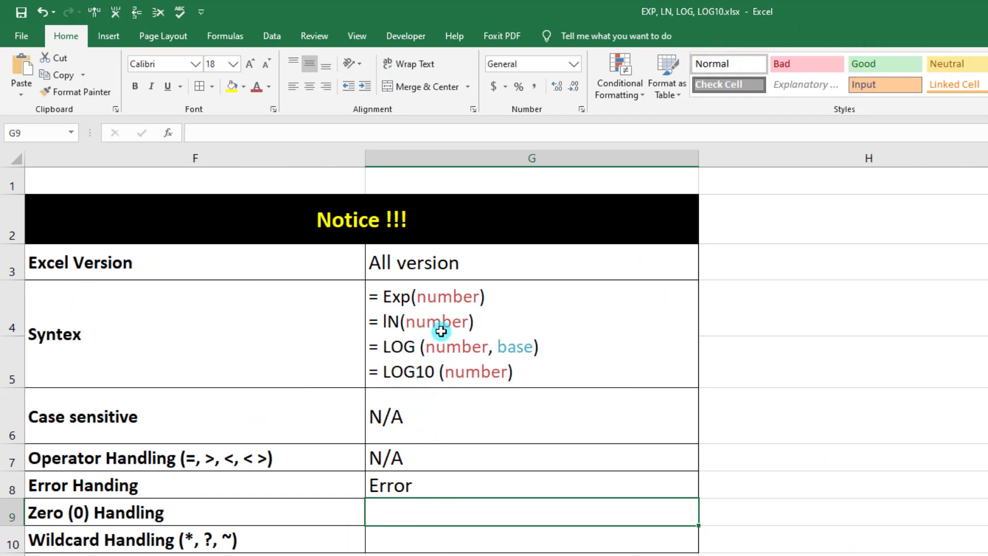
{"action": "left_click", "coordinate": [427, 530]}
{"action": "type", "text": "N/A"}
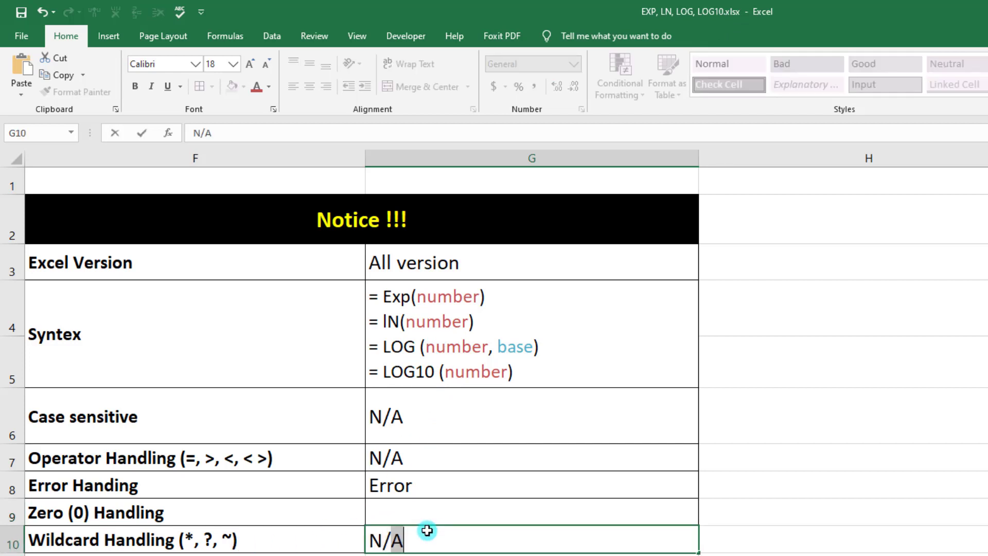
{"action": "key", "text": "Return"}
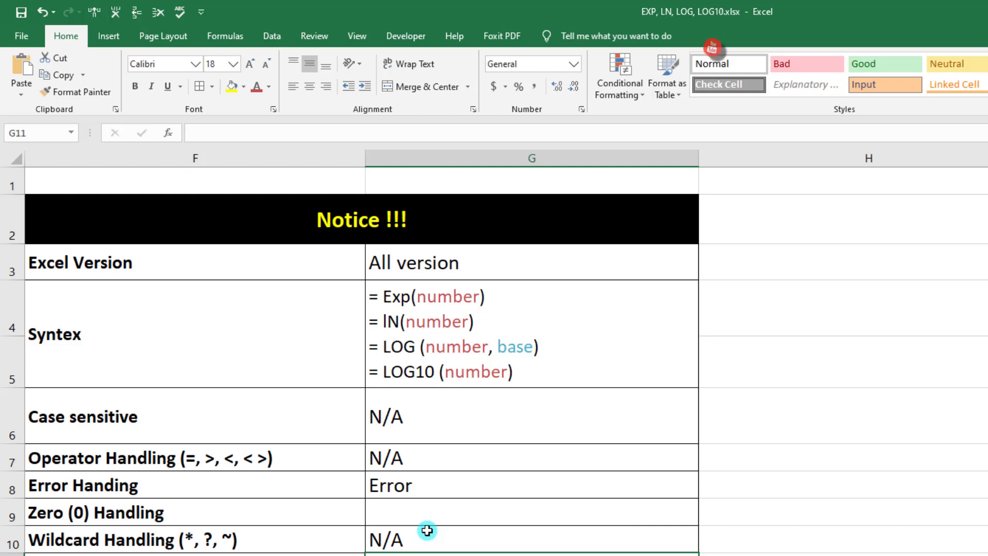
{"action": "scroll", "coordinate": [94, 278], "scroll_direction": "down", "scroll_amount": 2}
Step: Add an apostrophe before the 123 mark in A17, then review the marks in A18 and A19
{"action": "scroll", "coordinate": [94, 278], "scroll_direction": "down", "scroll_amount": 1}
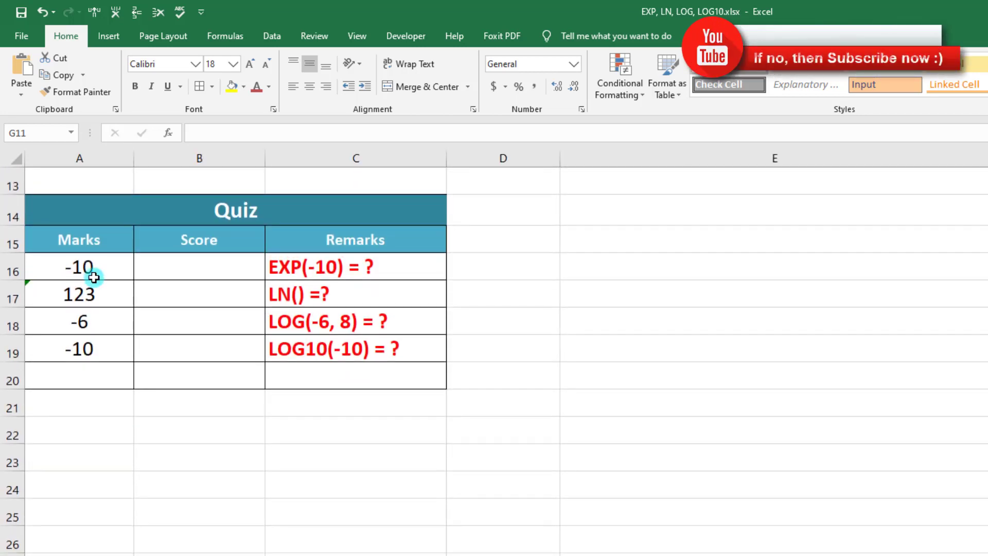
{"action": "left_click", "coordinate": [93, 278]}
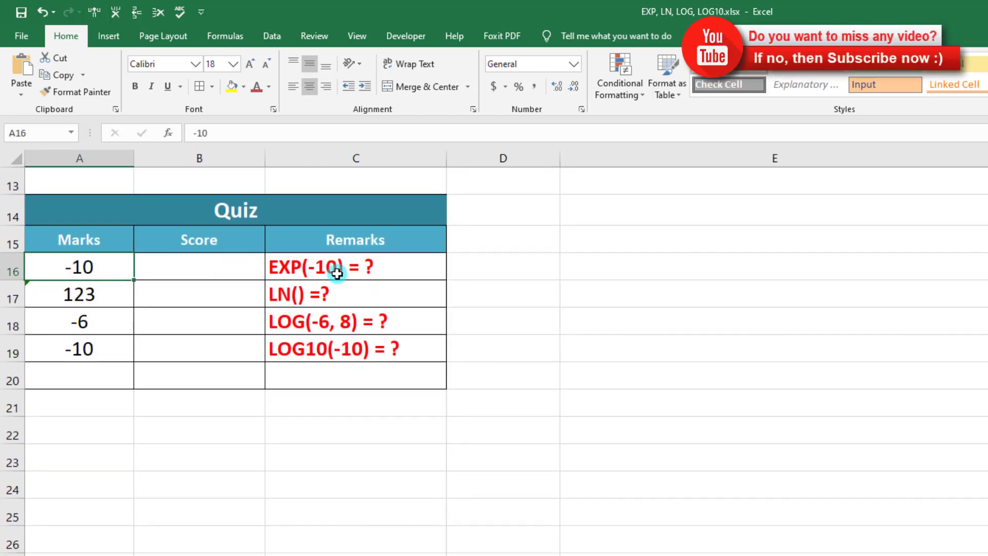
{"action": "double_click", "coordinate": [80, 288]}
{"action": "type", "text": "'"}
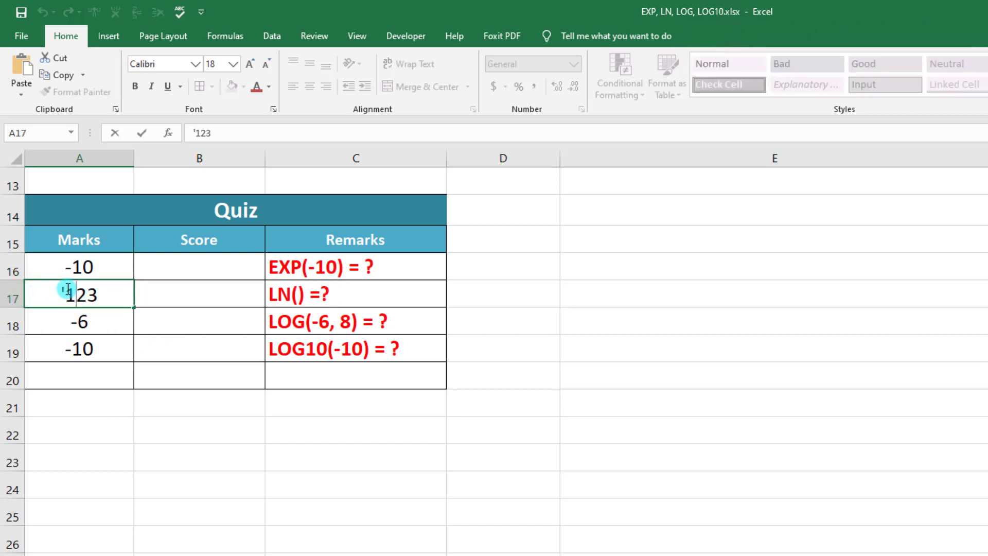
{"action": "left_click", "coordinate": [106, 316]}
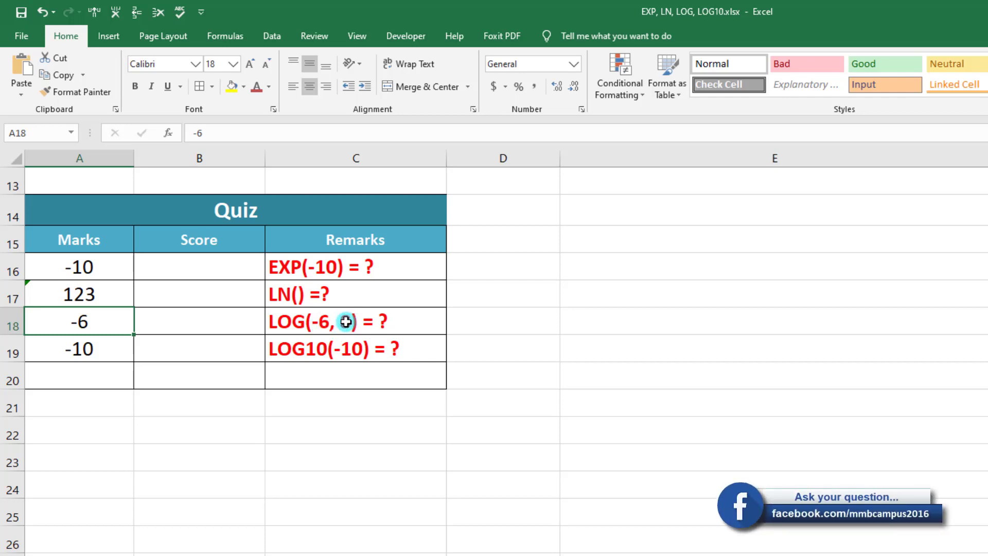
{"action": "left_click", "coordinate": [72, 366]}
{"action": "left_click", "coordinate": [89, 353]}
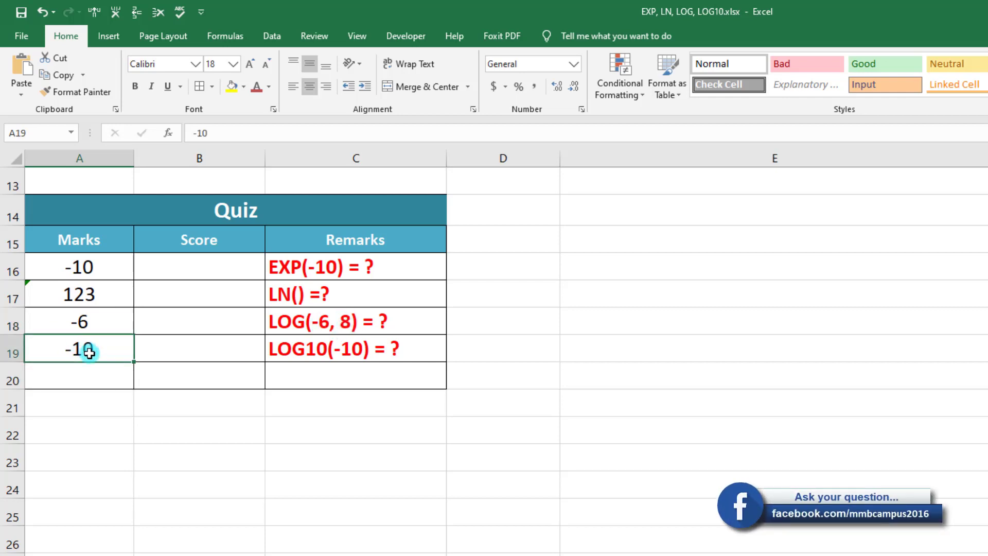